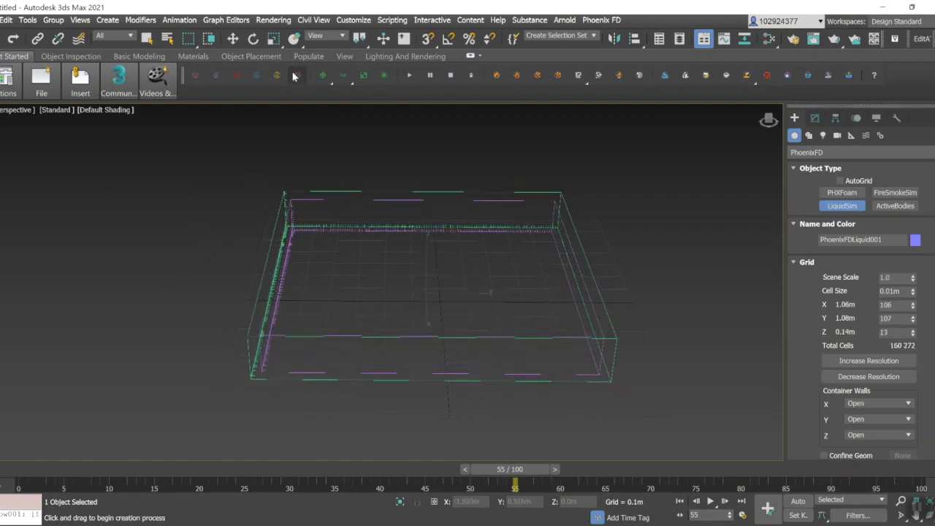
Step: Place a Phoenix FD liquid source and a tyFlow object beside the liquid simulation grid
left_click(257, 75)
left_click_drag(604, 235, 610, 244)
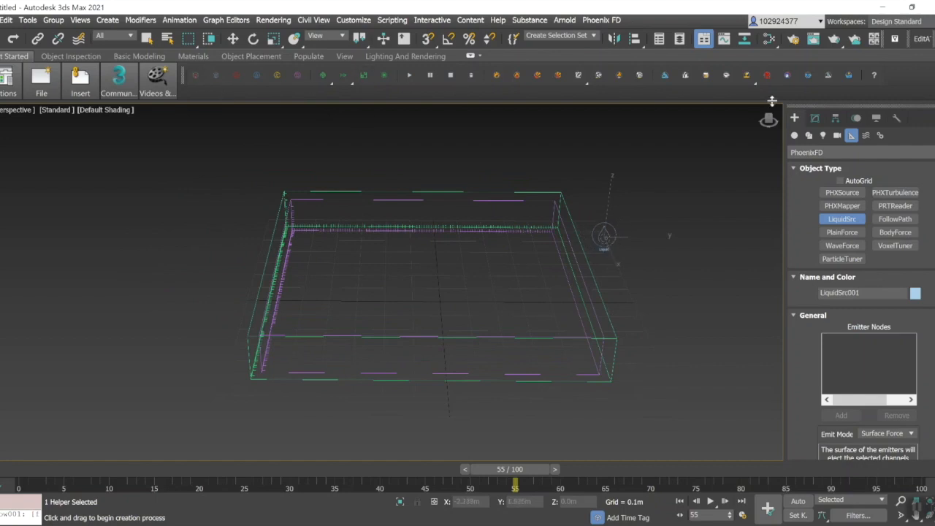
left_click(794, 136)
left_click(811, 152)
left_click(821, 165)
left_click(894, 260)
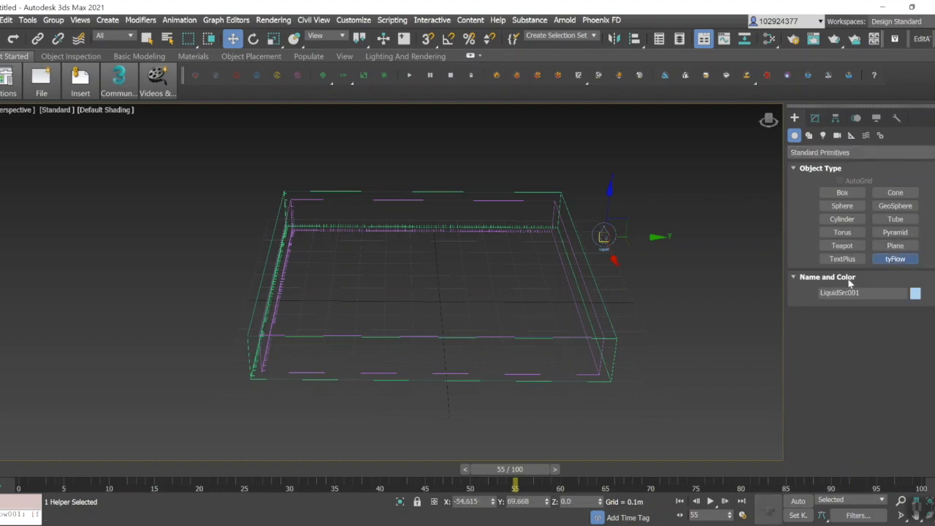
left_click_drag(611, 264, 614, 272)
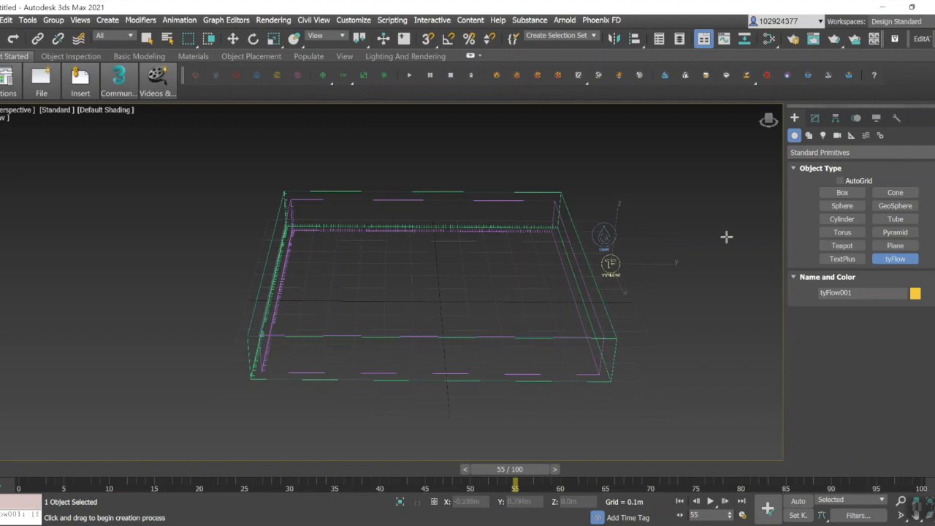
Step: Enable the tyFlow object's particle interface and set it as a Solid Object in its Phoenix FD properties
left_click(816, 119)
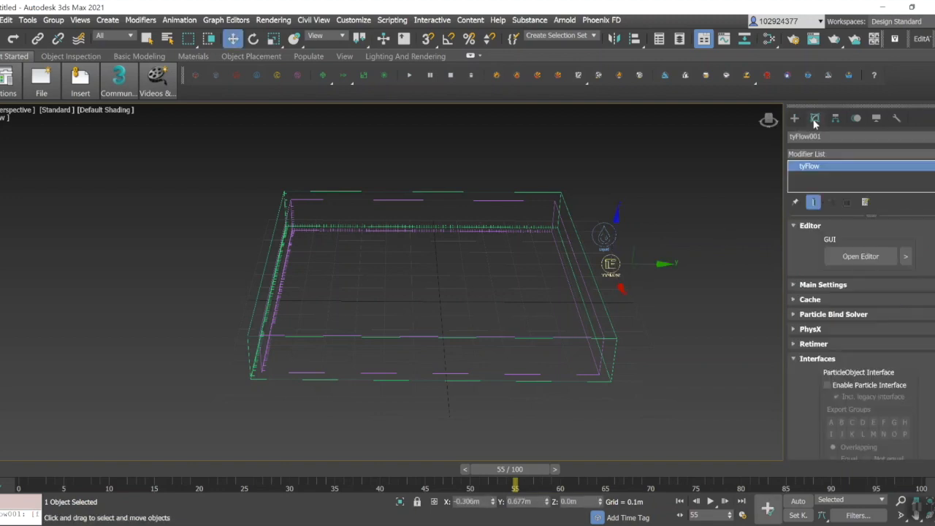
left_click(828, 385)
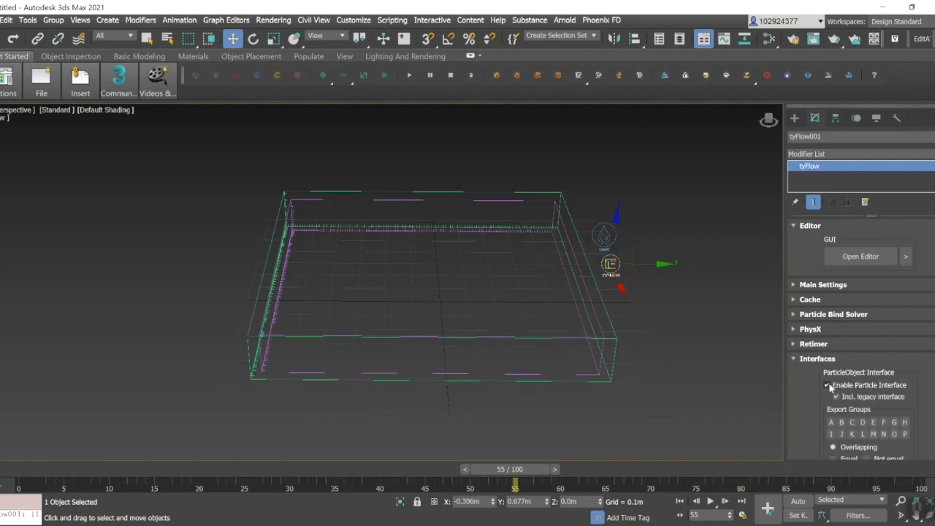
right_click(611, 272)
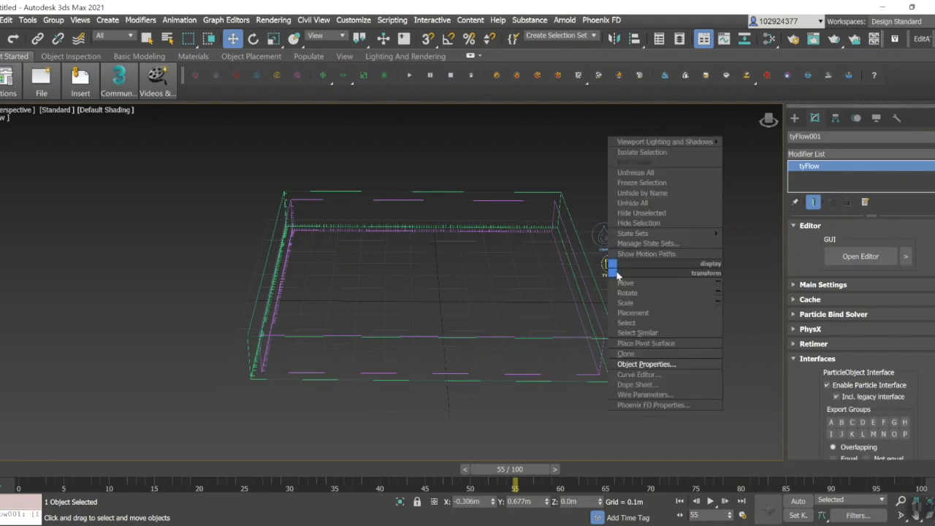
left_click(662, 406)
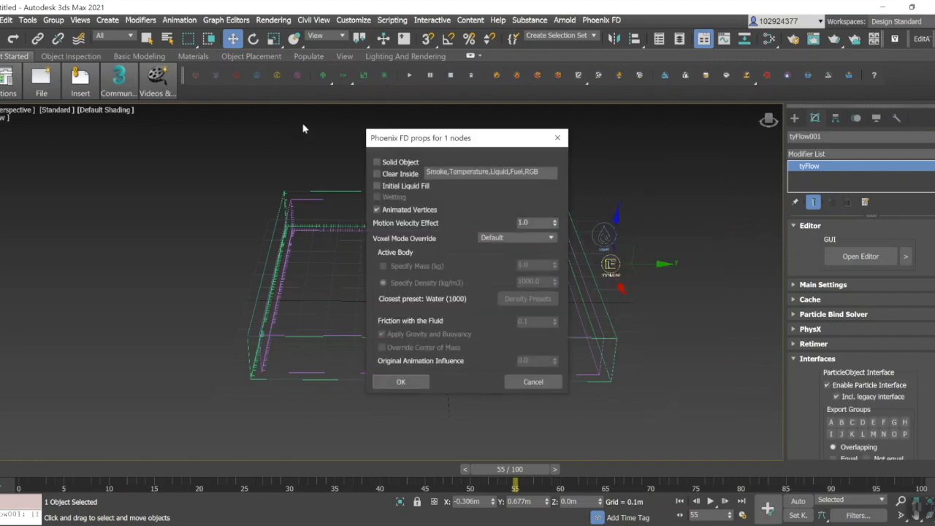
left_click(377, 162)
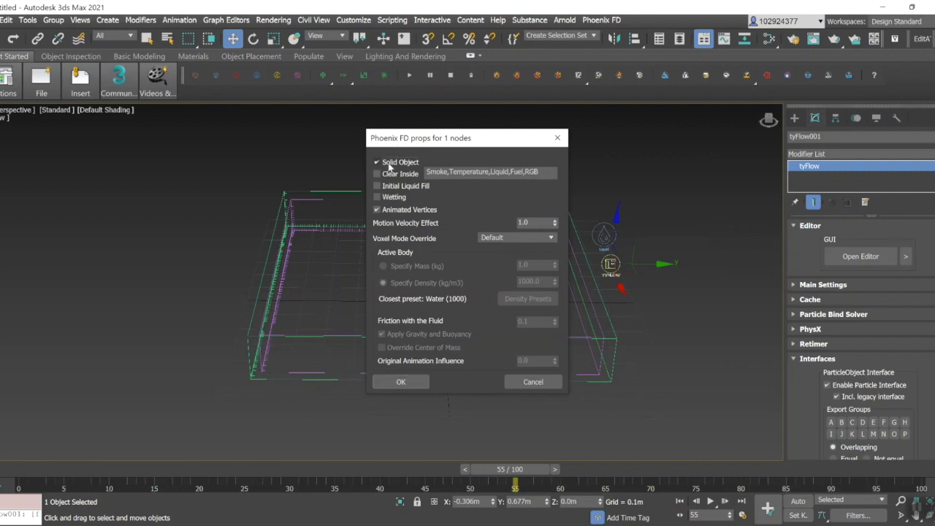
left_click(427, 377)
Step: Create a box about 0.27 × 0.34 × 0.12 m at the liquid grid's back corner and convert it to Editable Poly
left_click(795, 118)
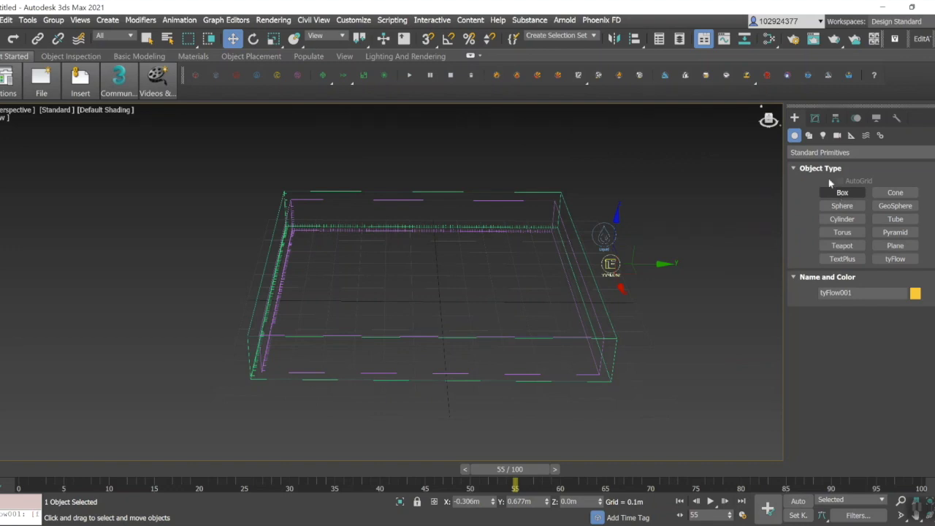
left_click(843, 192)
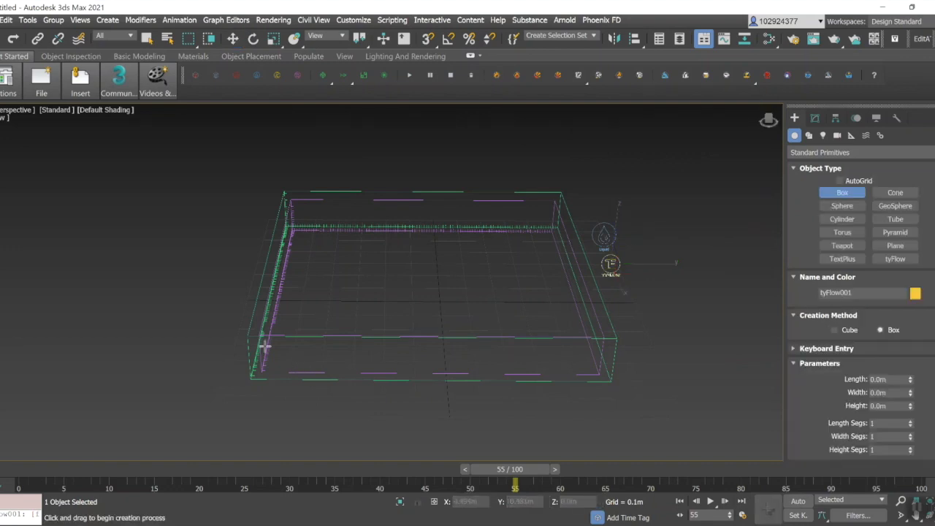
left_click_drag(271, 216, 333, 257)
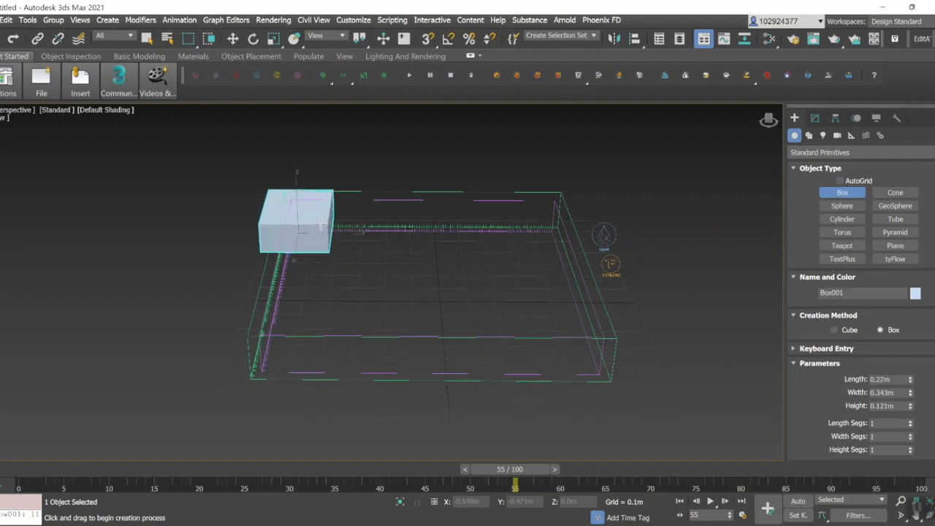
left_click(815, 119)
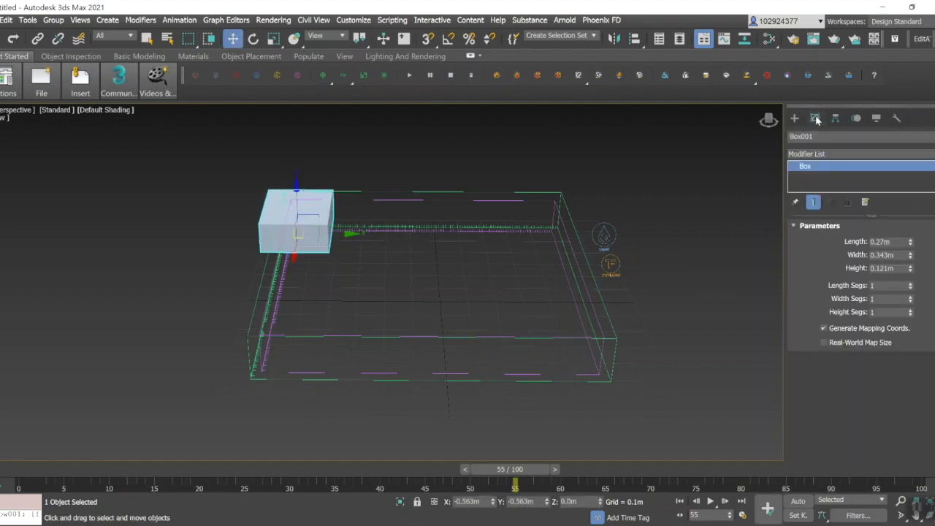
right_click(811, 170)
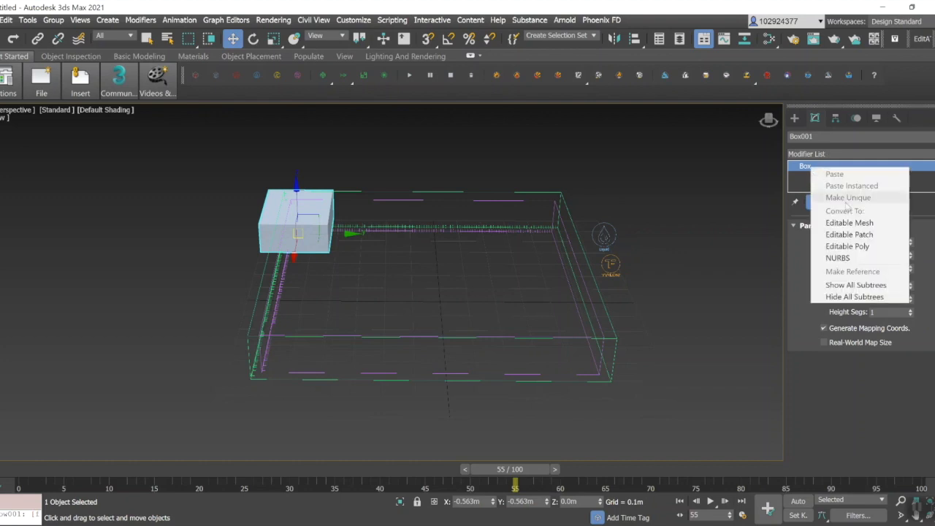
left_click(847, 247)
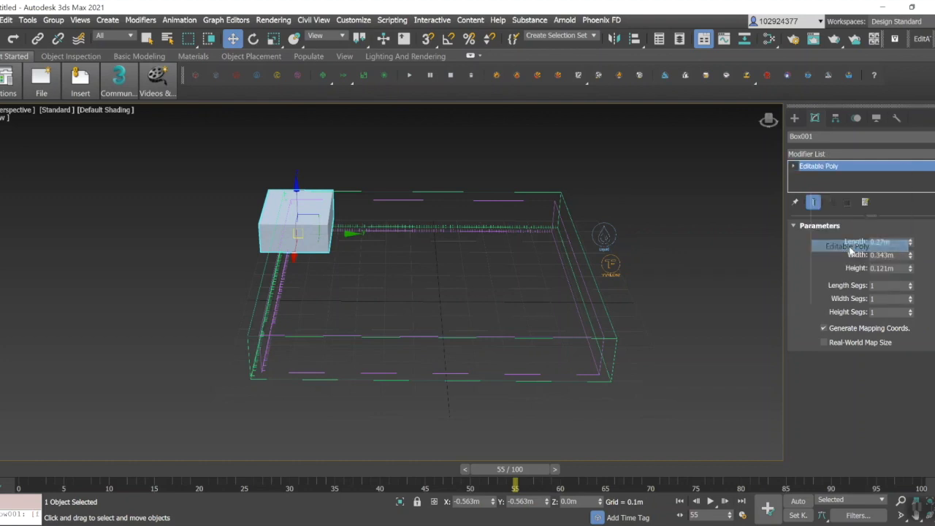
Step: Set the material ID of the box's front polygon to 10 and add that polygon to smoothing group 4
left_click(795, 168)
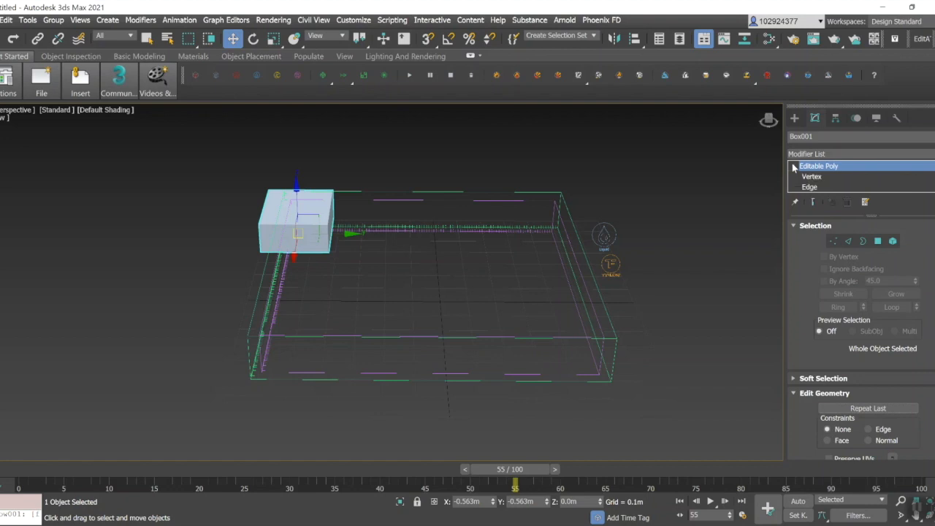
scroll(840, 177, "down", 3)
left_click(818, 177)
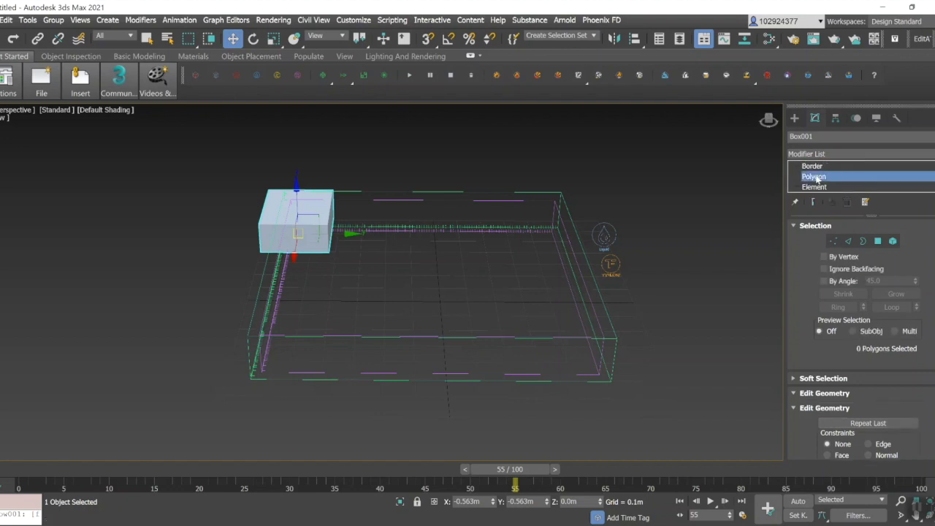
scroll(817, 178, "up", 1)
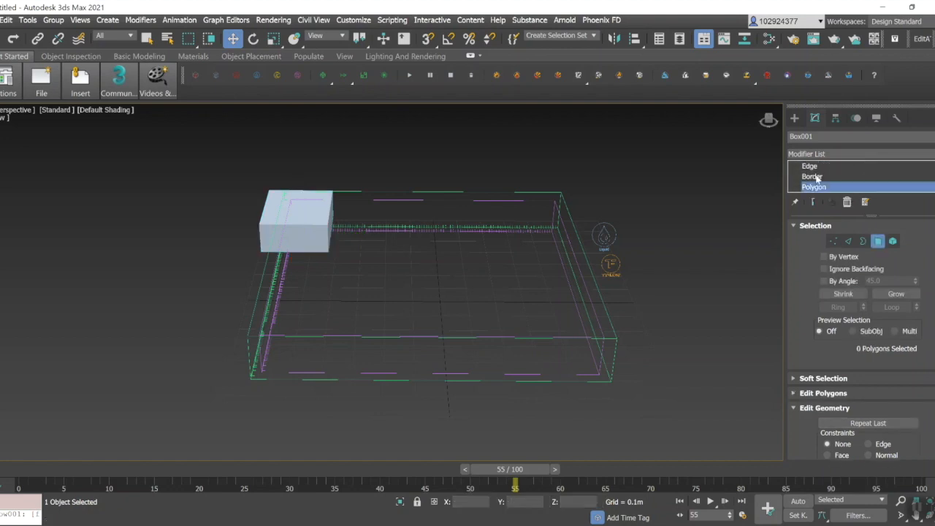
left_click(313, 239)
scroll(927, 348, "down", 5)
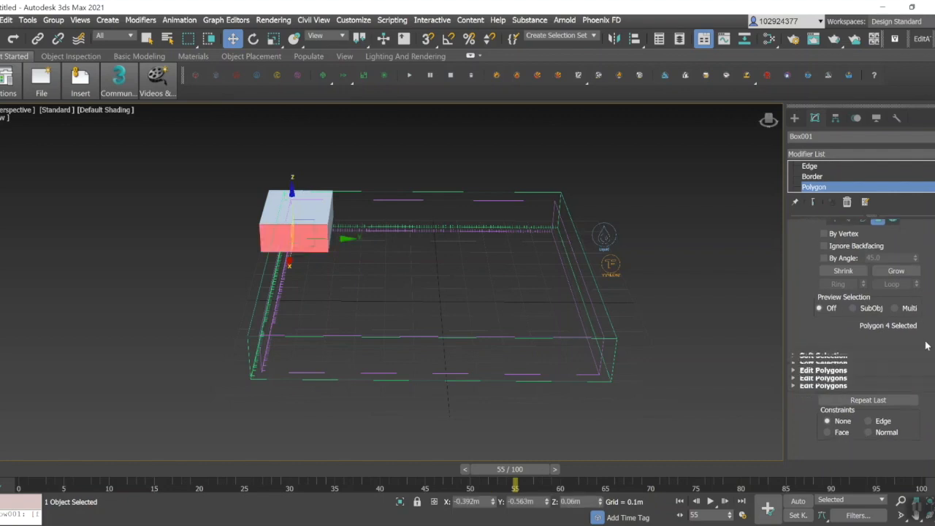
scroll(922, 353, "down", 10)
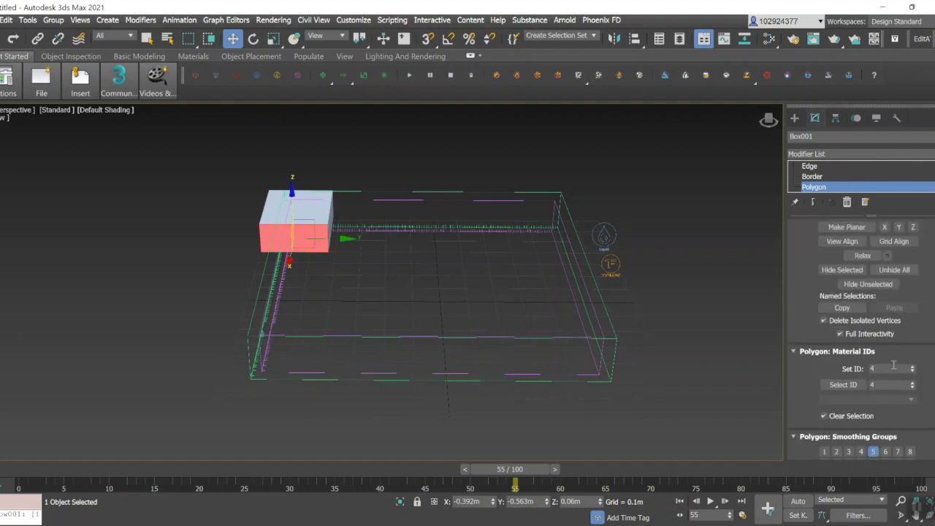
left_click(890, 369)
scroll(899, 321, "down", 8)
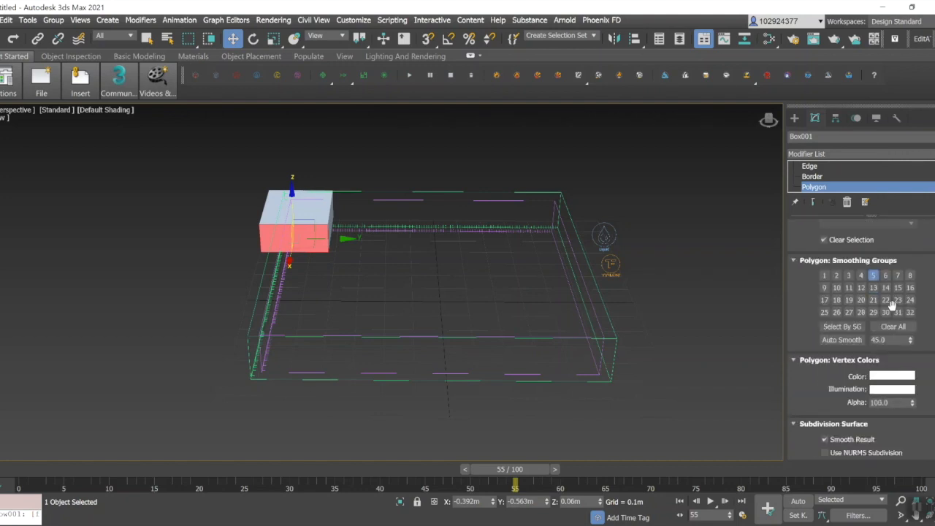
left_click(861, 275)
scroll(899, 351, "down", 2)
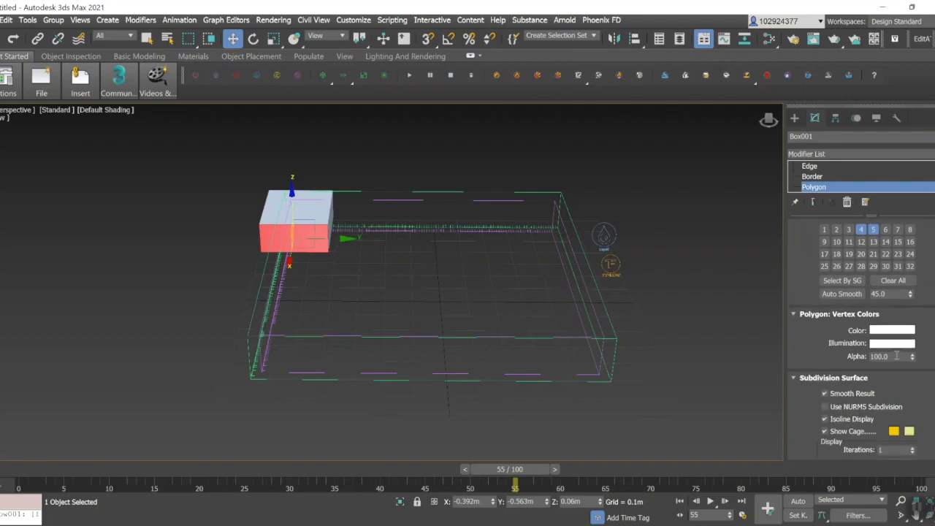
scroll(893, 356, "up", 7)
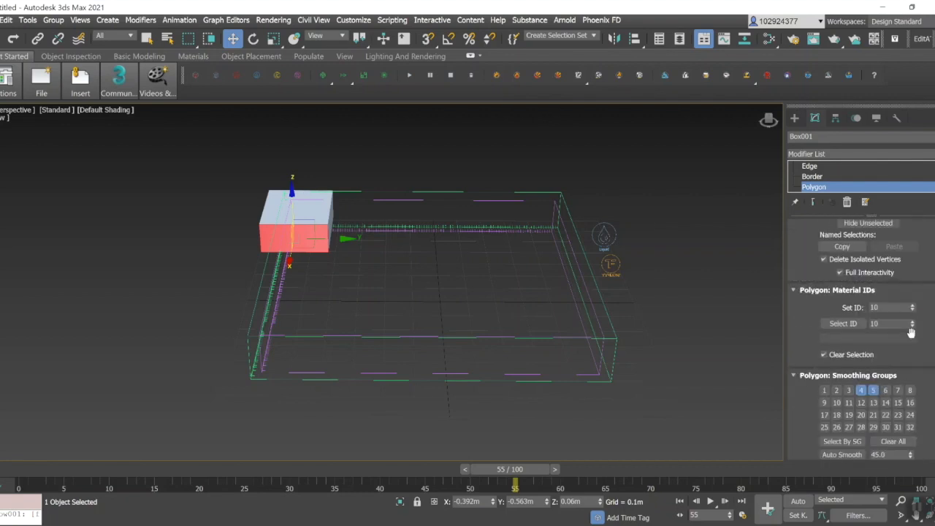
scroll(764, 263, "up", 4)
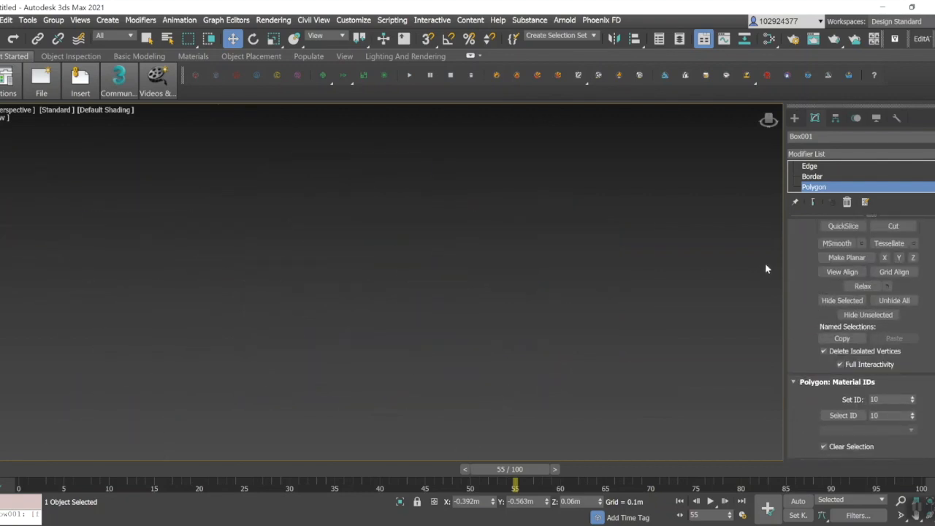
Step: Compare the material ID of the box's front polygon with that of another polygon
scroll(760, 273, "down", 5)
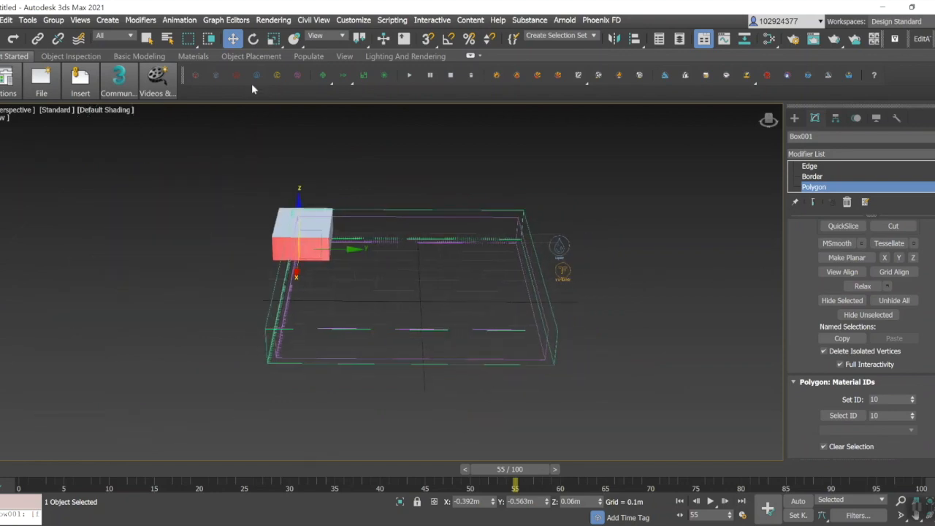
left_click(291, 223)
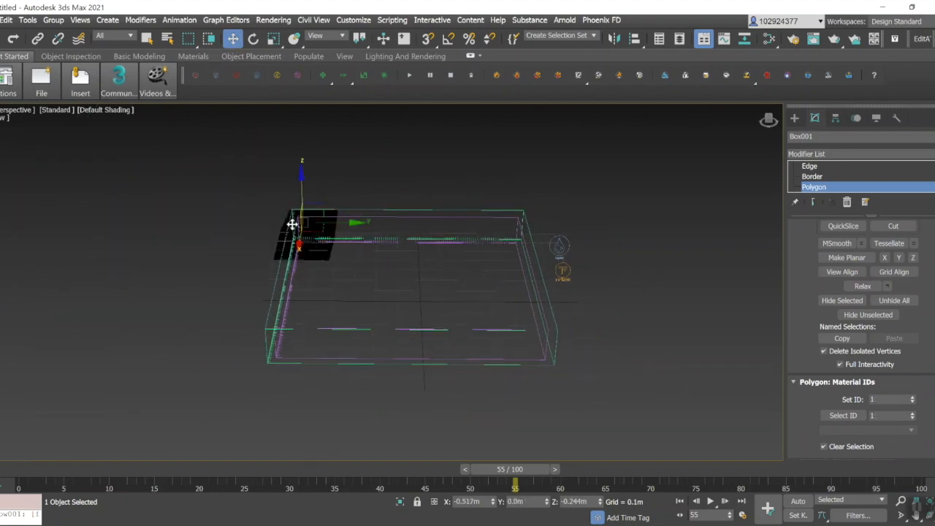
left_click(311, 167)
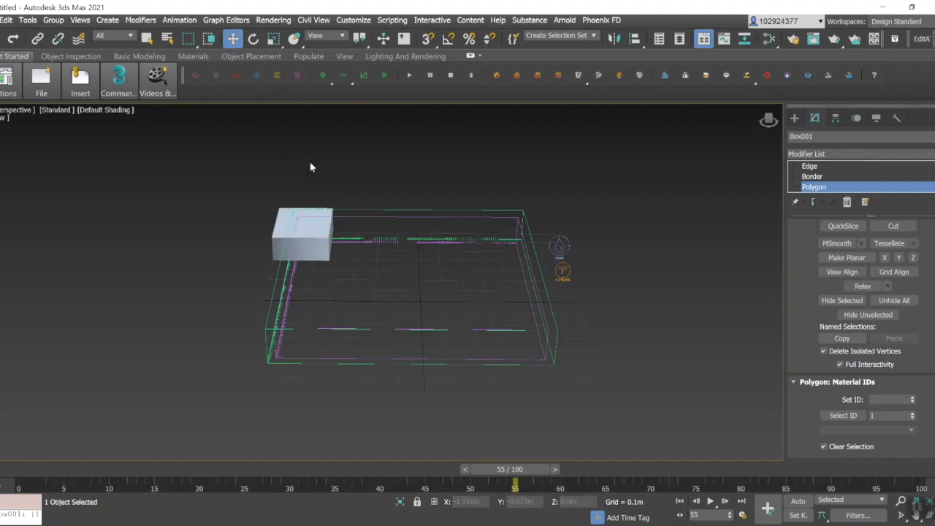
left_click(316, 242)
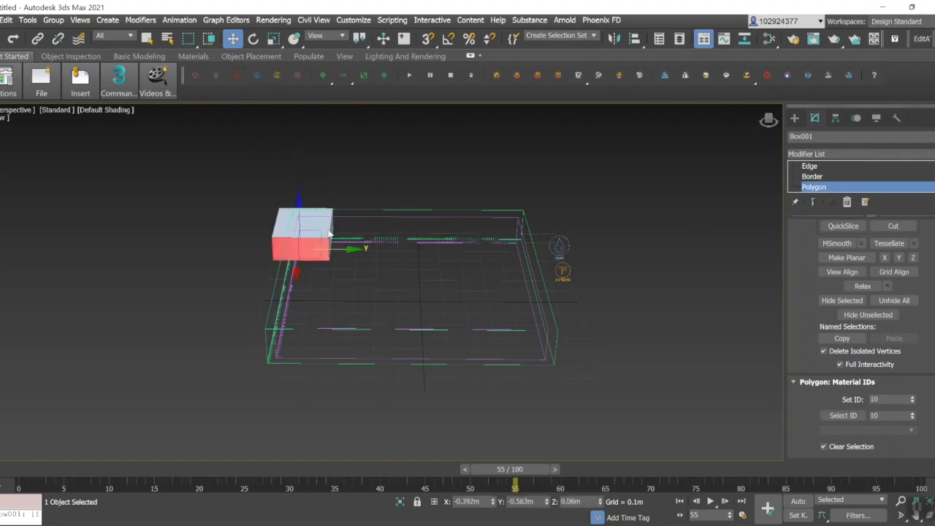
left_click(578, 142)
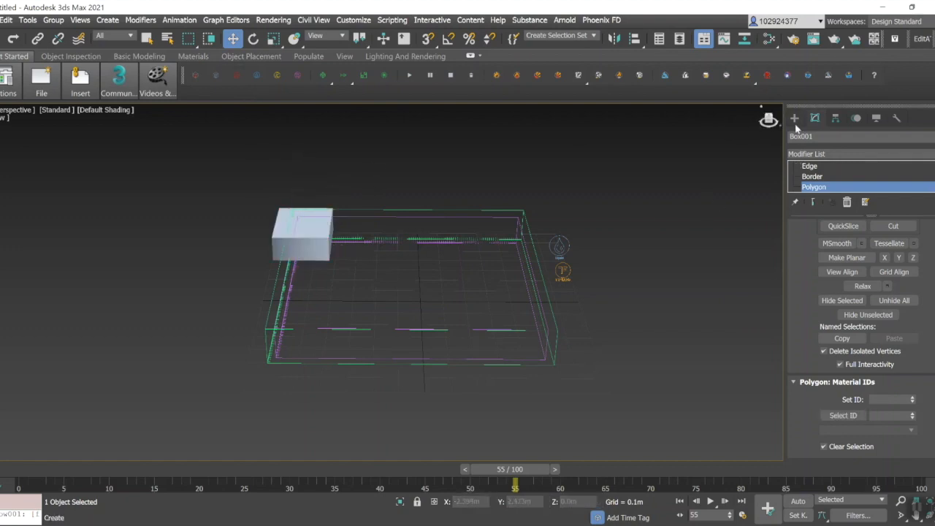
Step: Move the box to about X -0.66 m, shifting it along Y inside the back corner of the liquid grid
left_click(795, 120)
left_click_drag(359, 244, 379, 245)
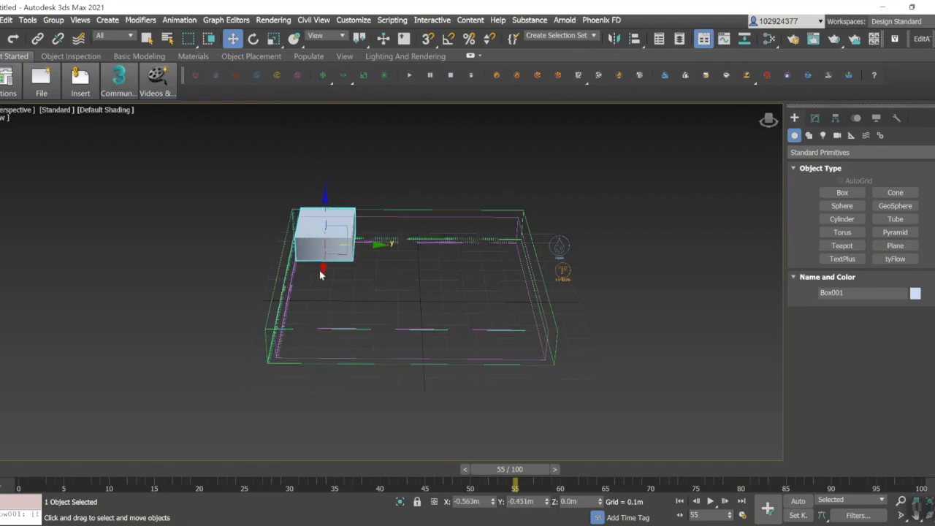
left_click_drag(324, 271, 328, 263)
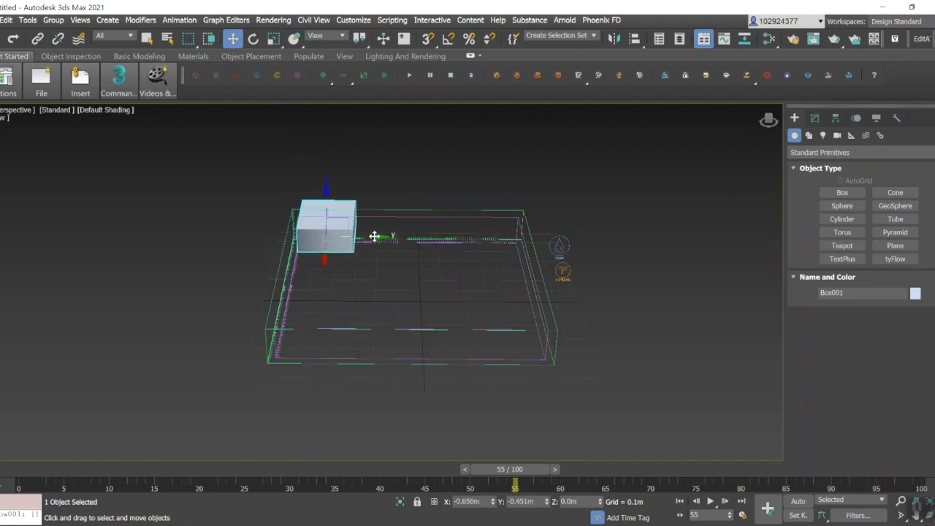
left_click(419, 174)
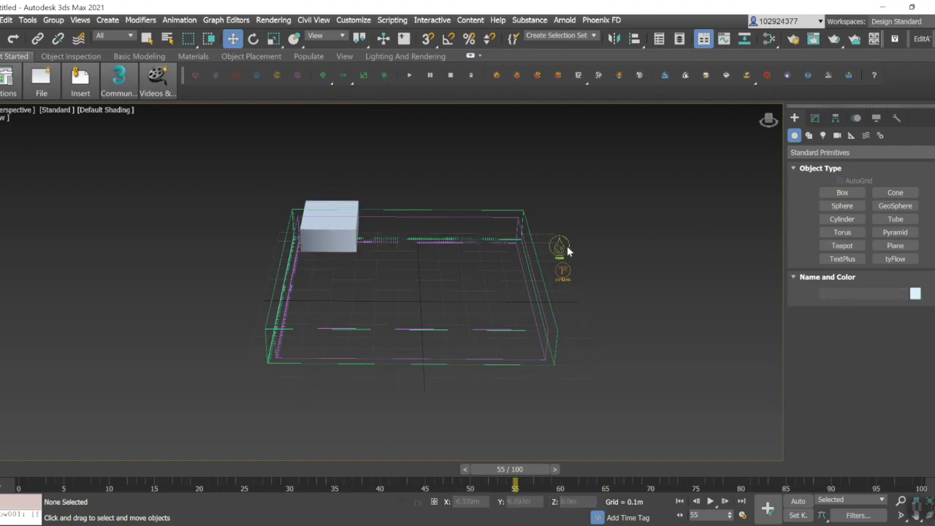
Step: Set the liquid source's Polygon ID to 10
left_click(563, 247)
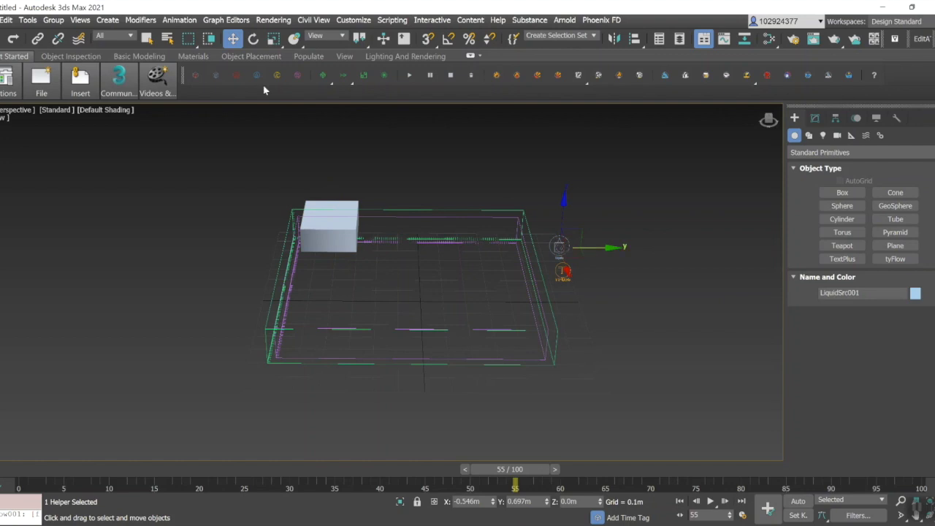
left_click(147, 38)
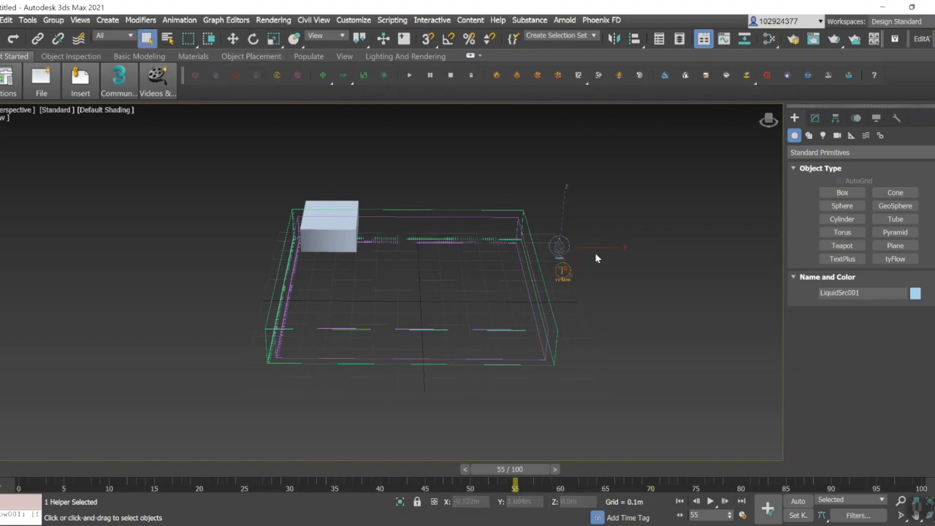
left_click(816, 118)
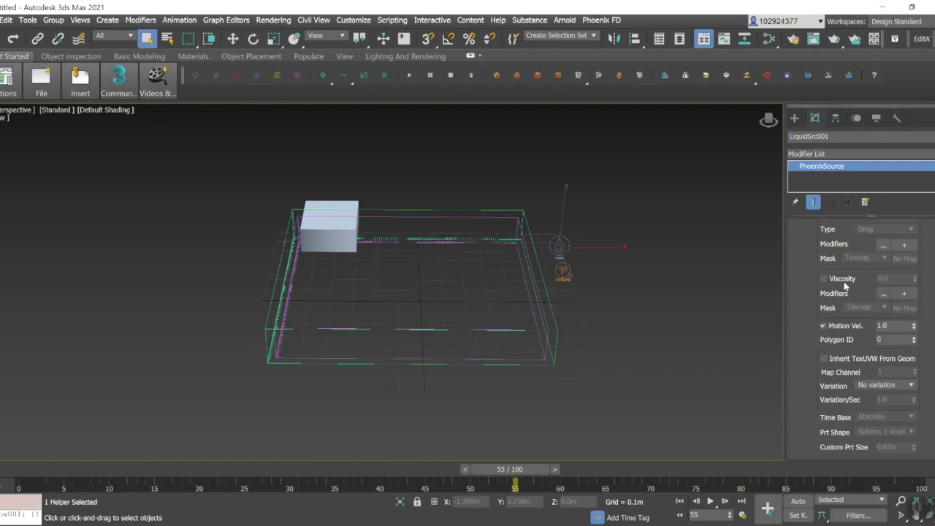
left_click(886, 340)
scroll(870, 336, "up", 5)
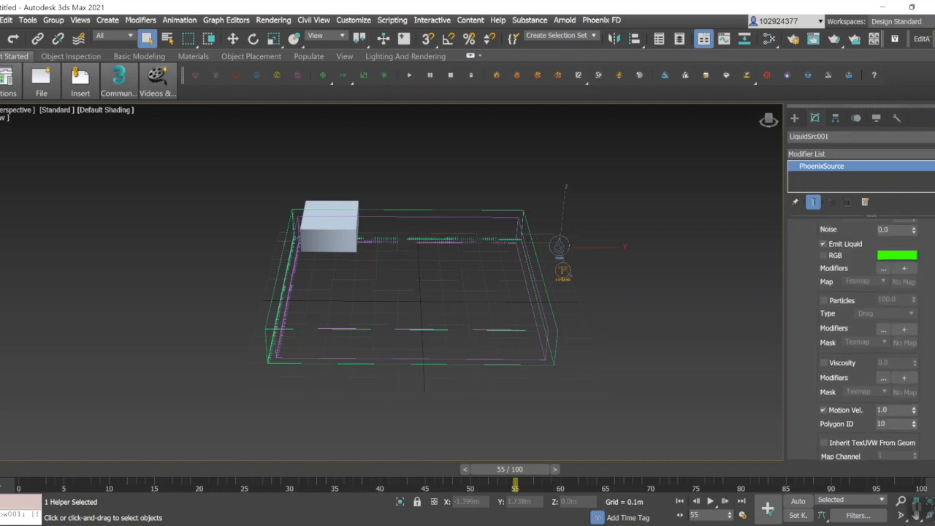
Step: Add the box as an emitter node of the liquid source
scroll(869, 336, "up", 4)
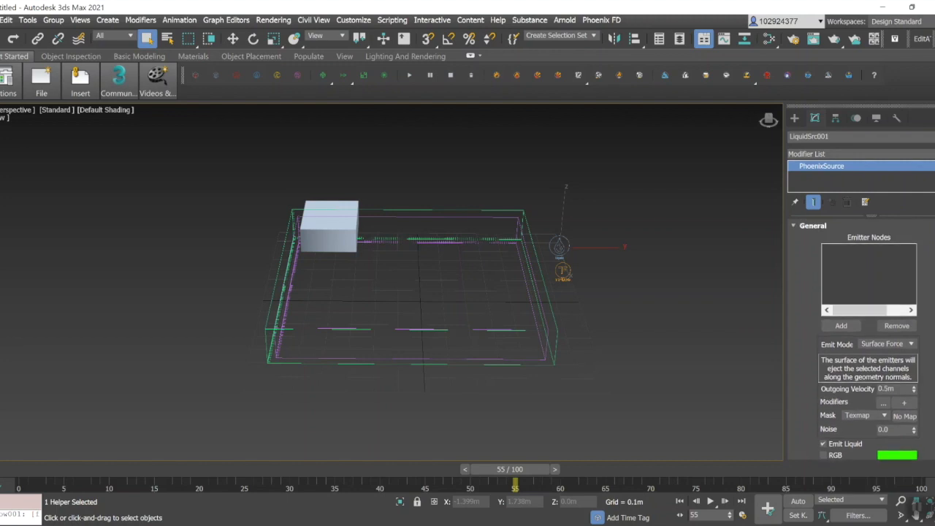
left_click(842, 326)
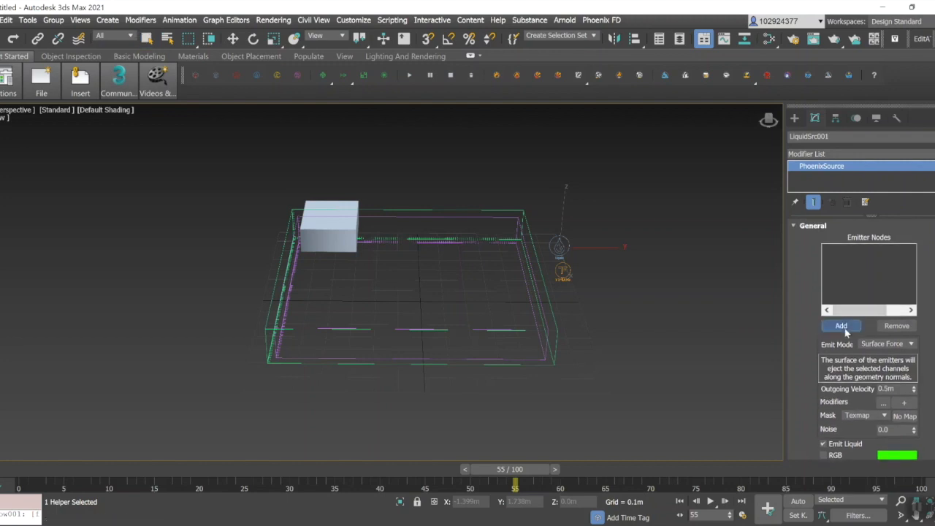
left_click(347, 242)
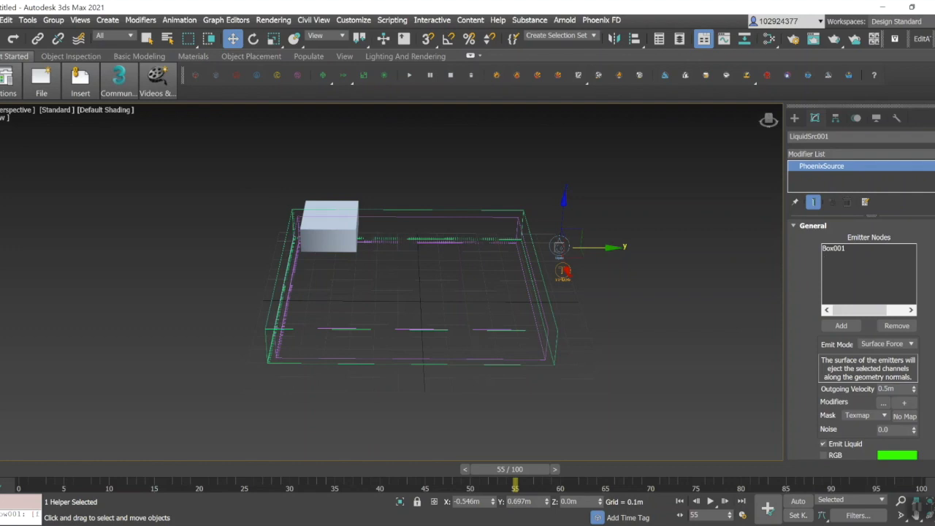
Step: Create a rectangular tyIcon helper about 1.03 m by 1.06 m covering the floor of the liquid grid
left_click(794, 118)
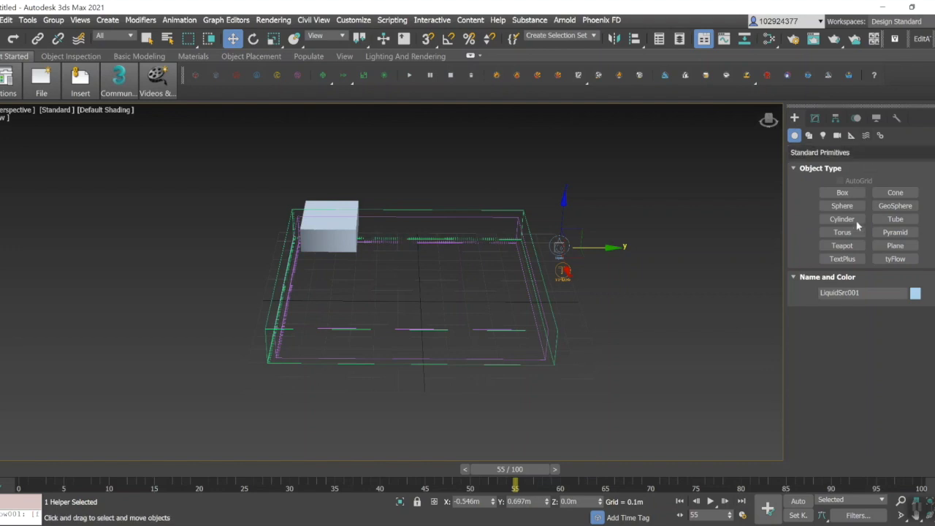
left_click(852, 136)
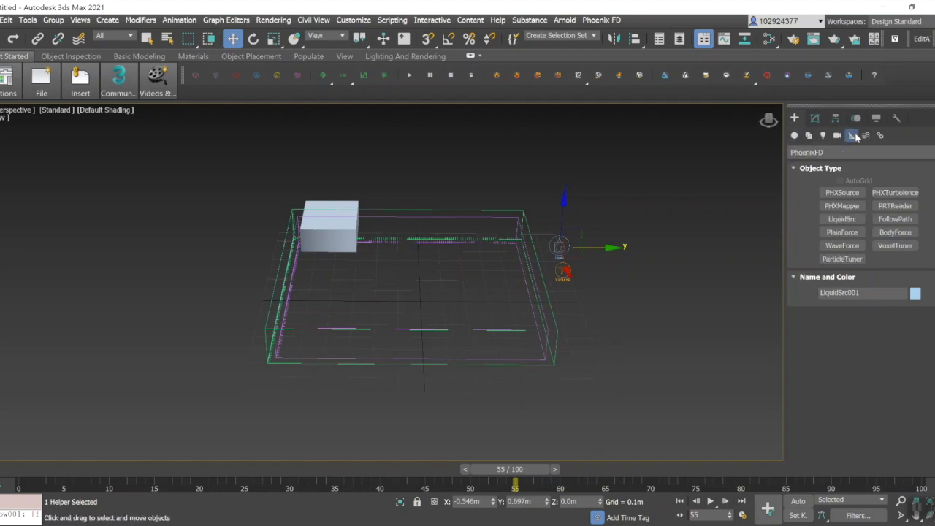
left_click(846, 153)
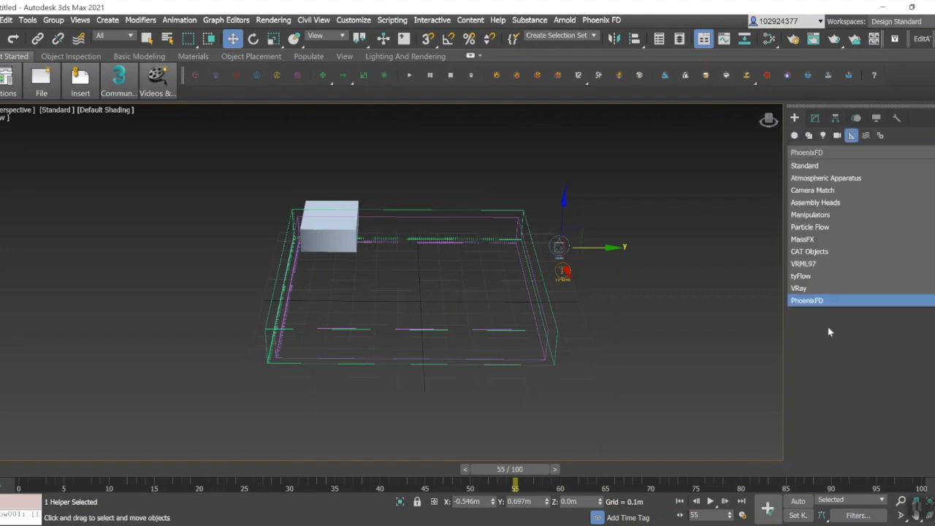
left_click(826, 277)
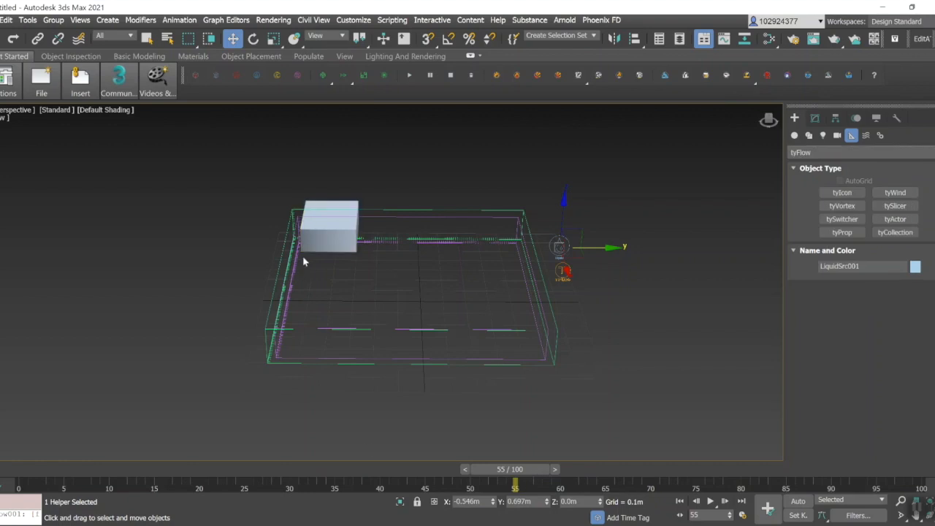
left_click(841, 193)
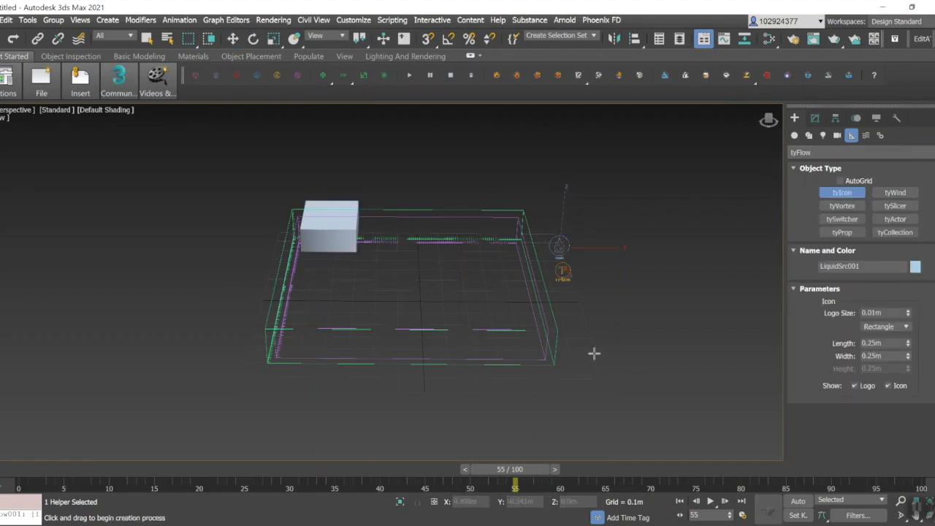
left_click_drag(541, 356, 300, 241)
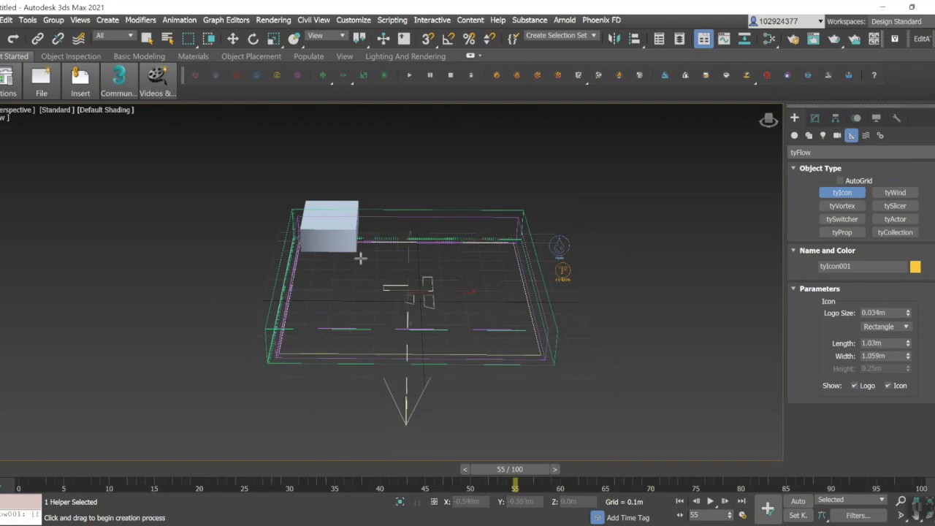
Step: Open the tyFlow object's editor and arrange it beside the viewport so the liquid grid stays in view
left_click(814, 118)
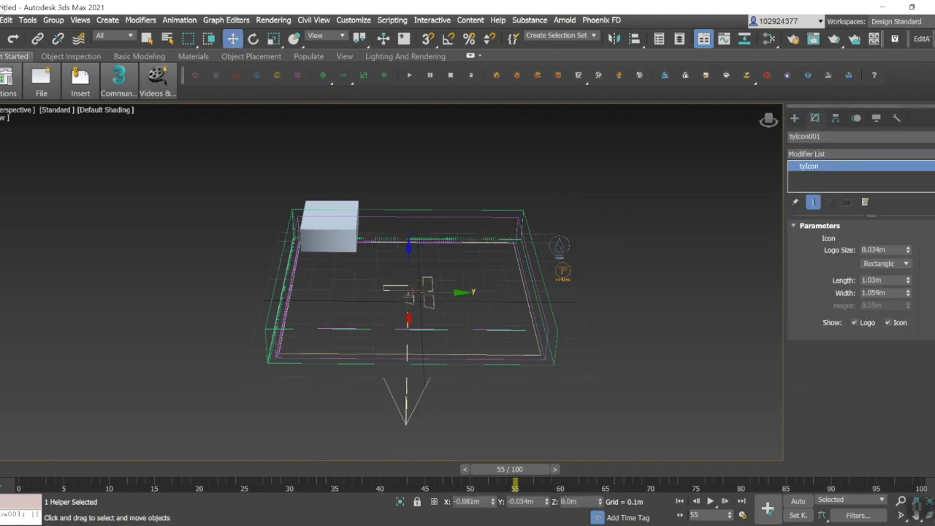
left_click(146, 39)
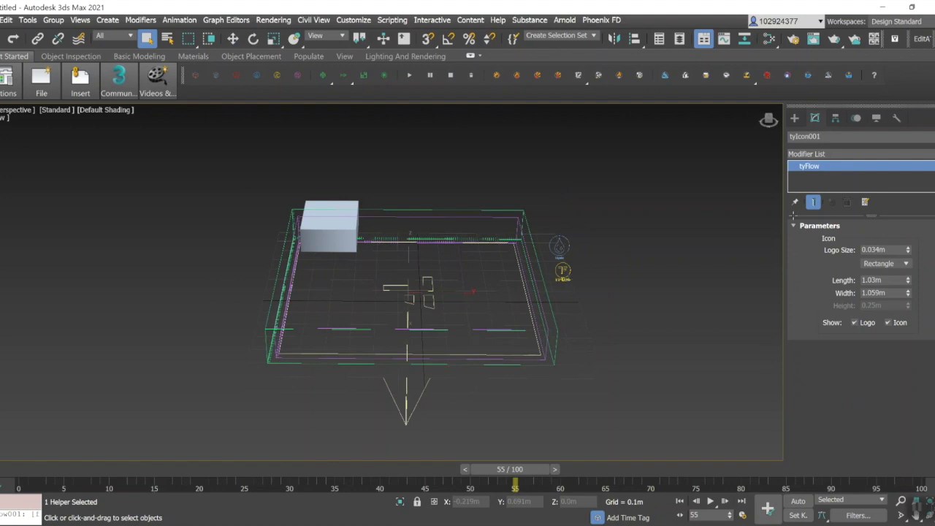
left_click(856, 255)
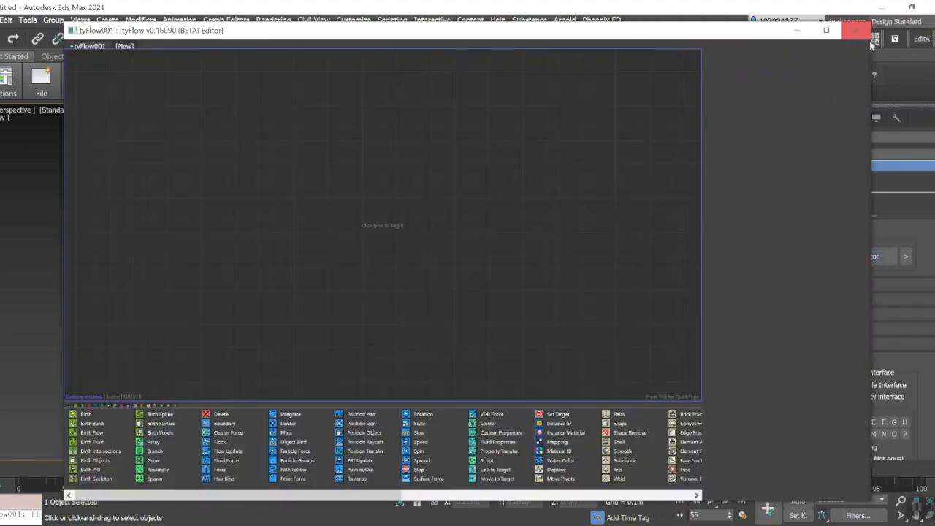
left_click_drag(869, 43, 432, 29)
middle_click_drag(685, 297, 614, 308, "alt")
left_click_drag(612, 309, 537, 306)
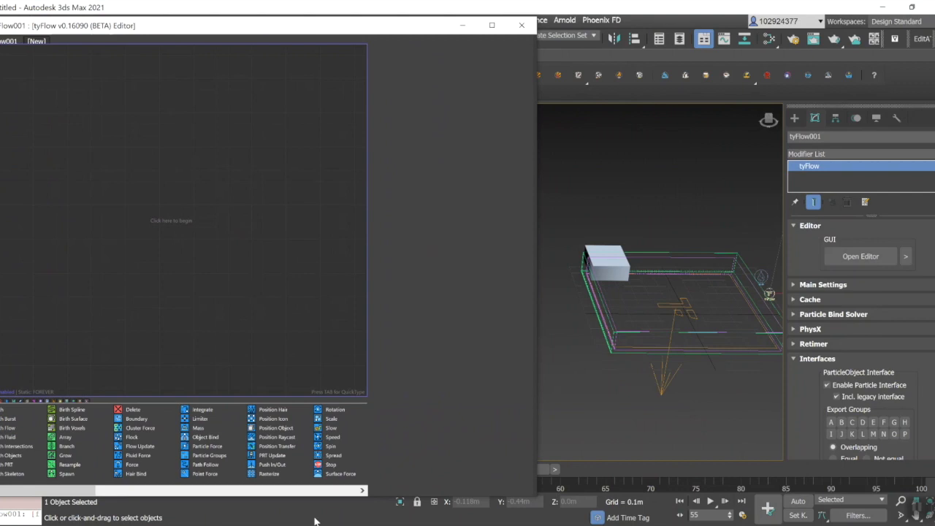
Step: Add a Birth operator in a new event, ending at frame 1 with a total of 500 particles
left_click_drag(2, 414, 97, 156)
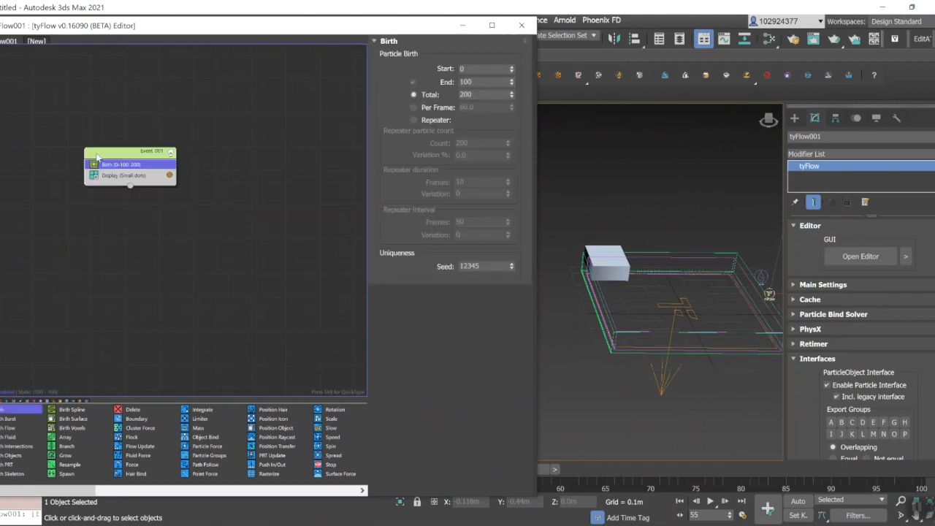
double_click(488, 82)
type("1")
key("Tab")
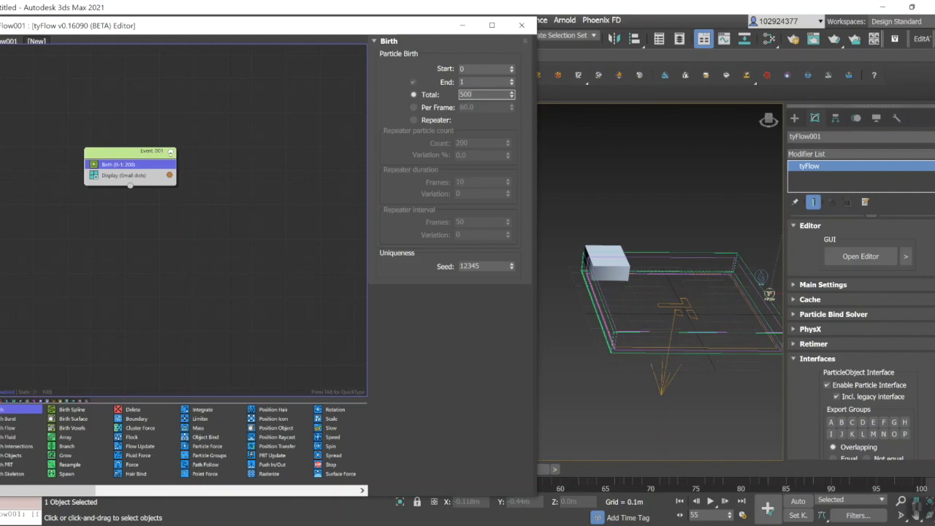
Step: Add a Position Icon operator to the event and assign the rectangular tyIcon to it
left_click_drag(280, 421, 129, 175)
left_click(424, 195)
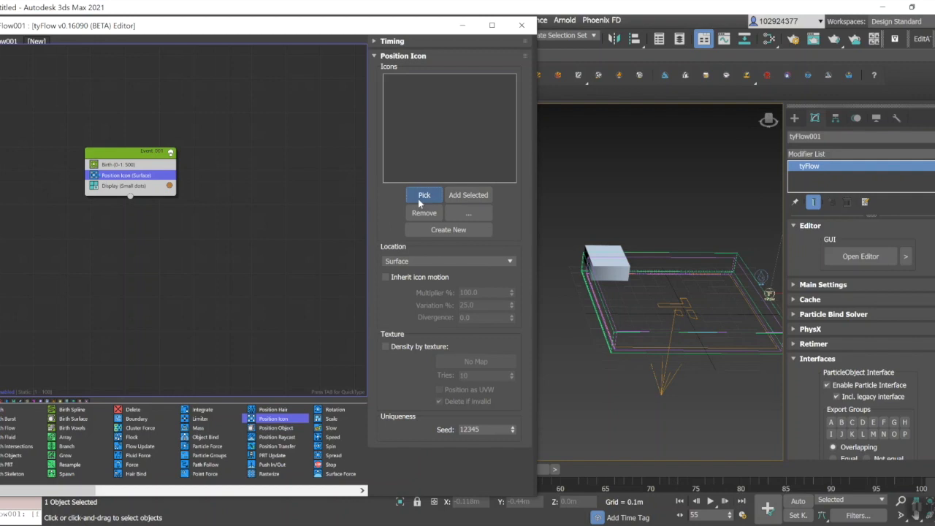
left_click(694, 319)
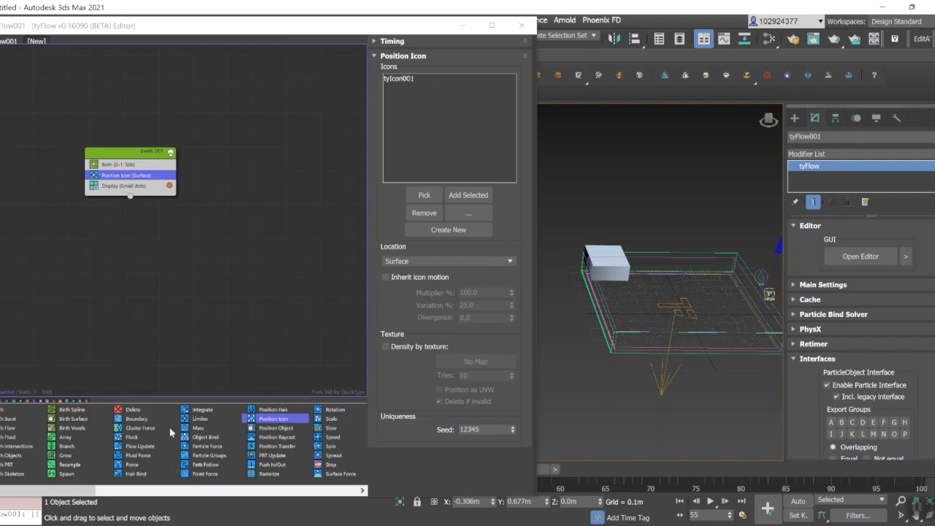
Step: Add a Shape operator to the event with the 3D Sphere (LowRes) mesh and a scale of 300%
scroll(170, 433, "down", 3)
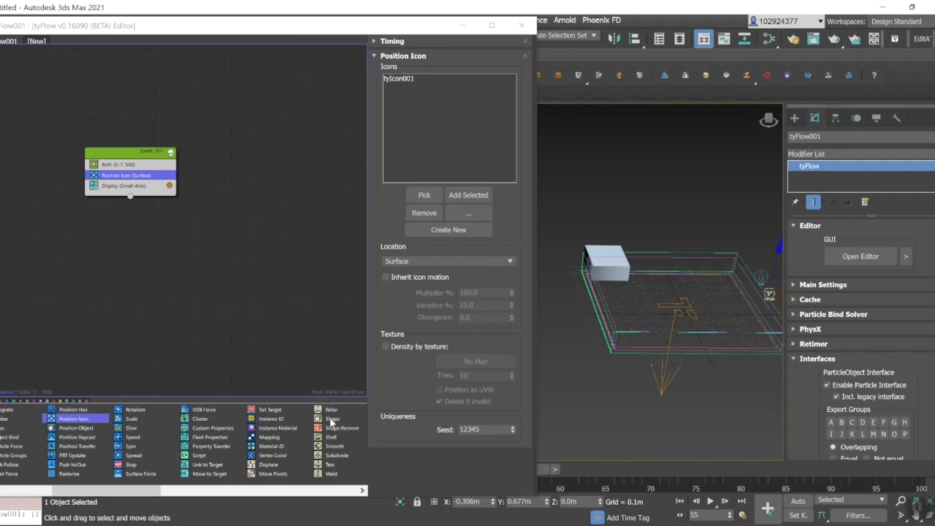
left_click_drag(333, 420, 146, 187)
scroll(374, 436, "down", 5)
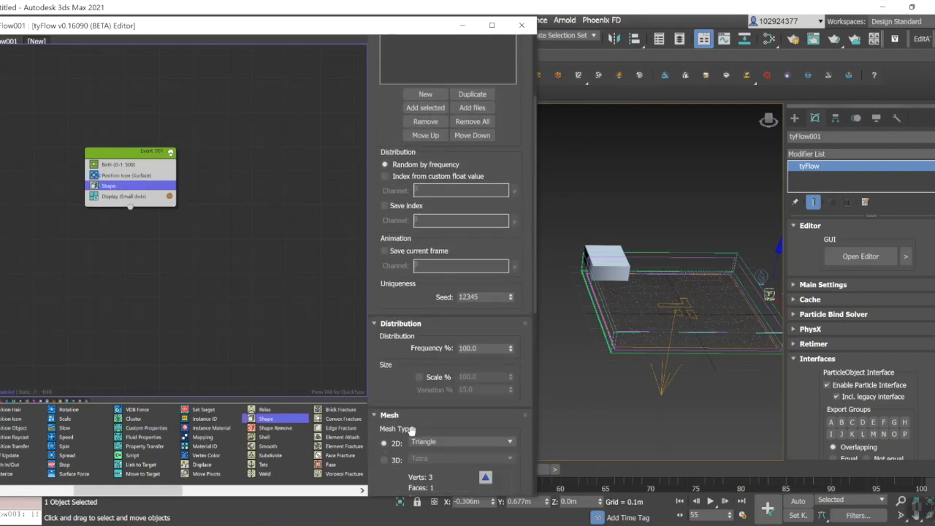
left_click(386, 414)
left_click(464, 413)
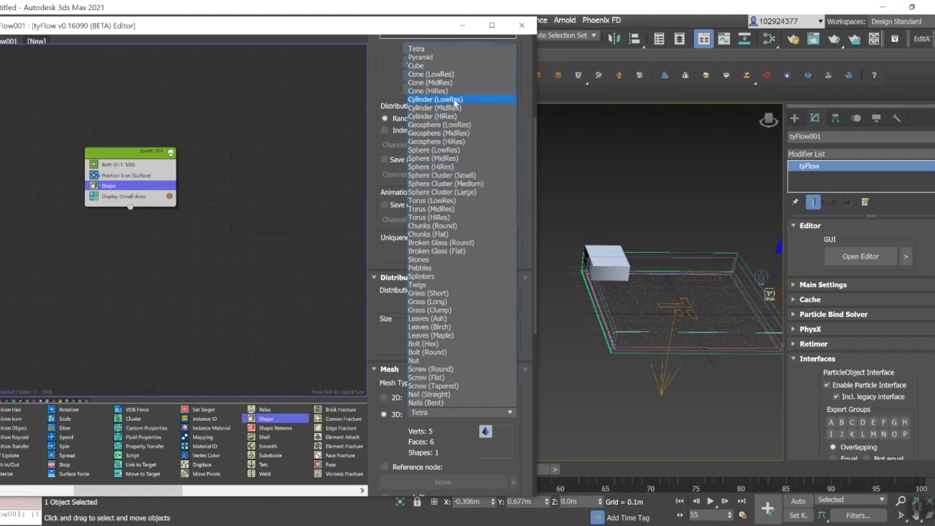
left_click(452, 150)
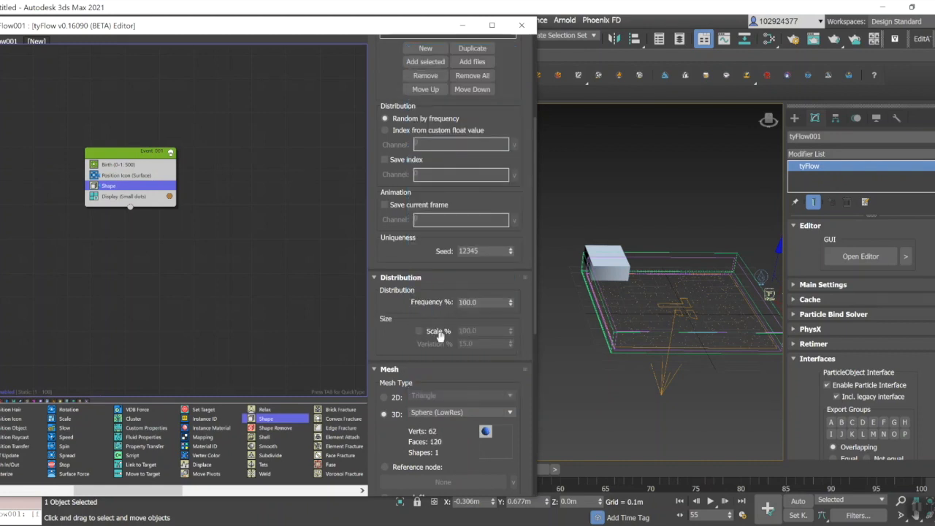
left_click(419, 334)
key("Tab")
type("3")
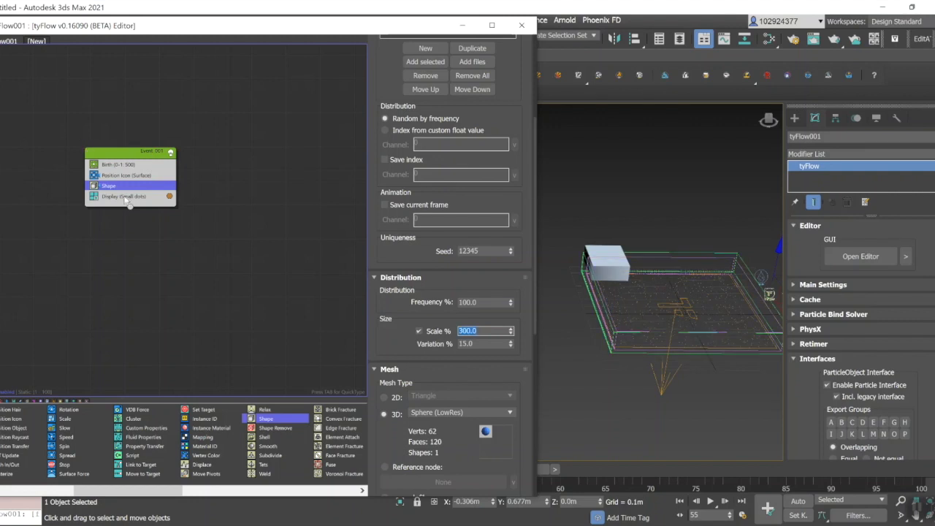
Step: Set the event's Display operator type to Geometry
left_click(117, 197)
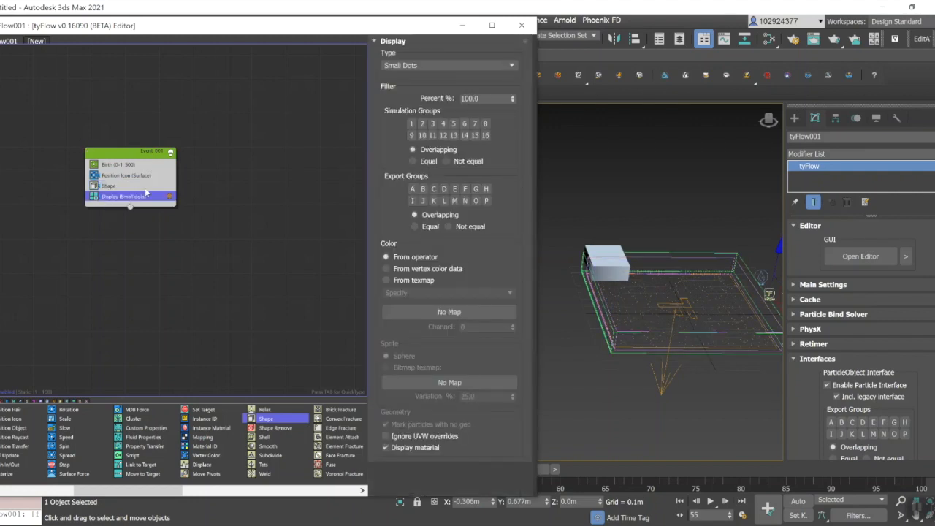
left_click(438, 66)
left_click(439, 127)
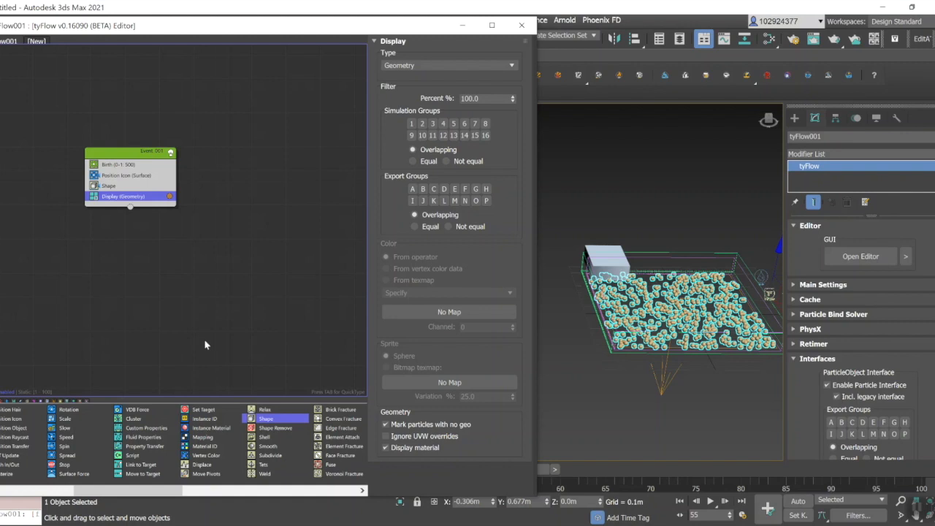
Step: Raise the tyIcon to about Z 0.033 m so the spheres sit above the grid floor
scroll(205, 344, "down", 1)
left_click_drag(768, 119, 768, 109)
left_click(769, 119)
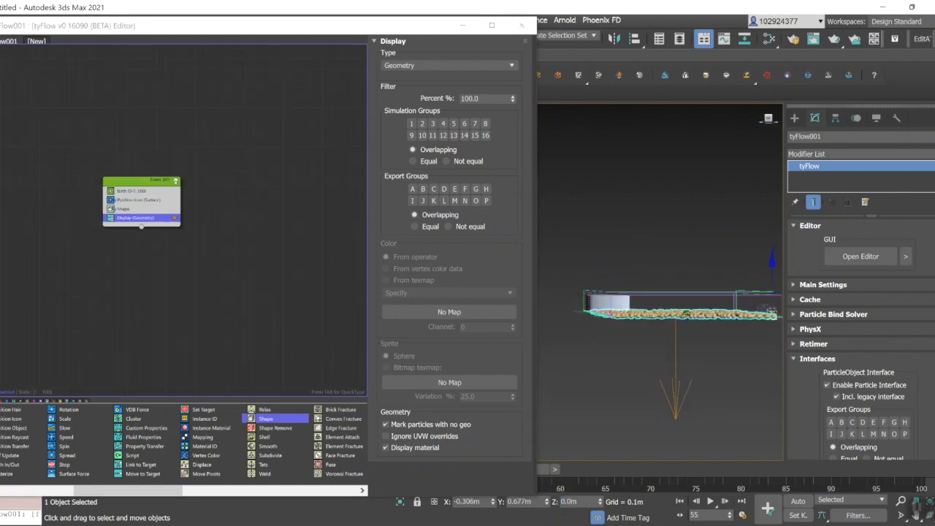
left_click(676, 401)
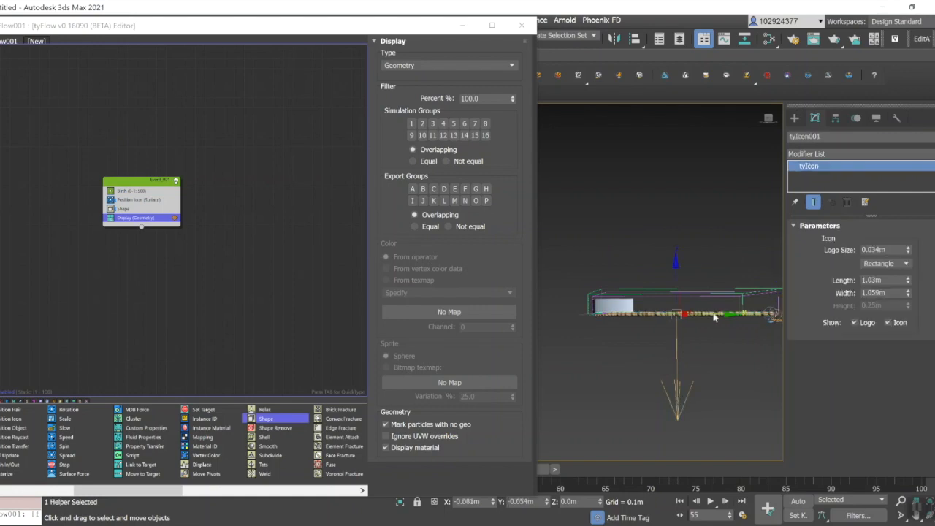
left_click_drag(674, 261, 674, 253)
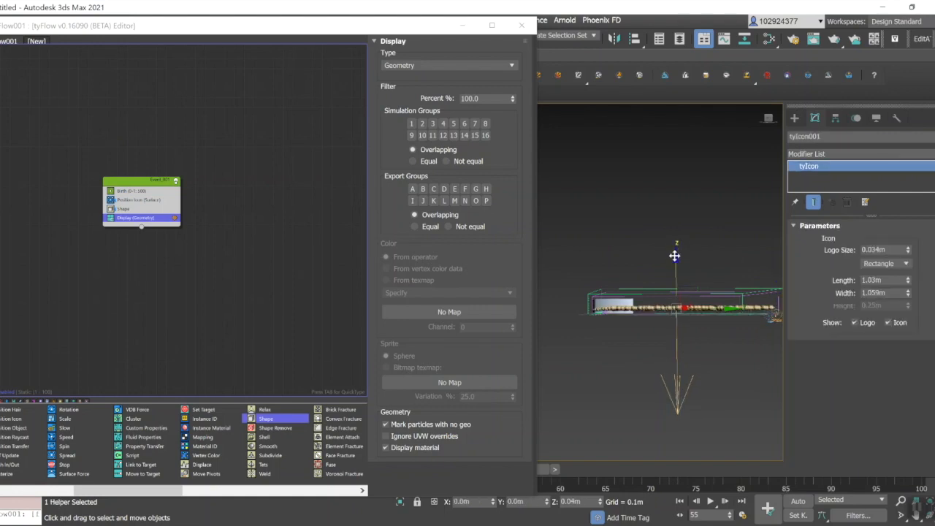
scroll(673, 316, "up", 3)
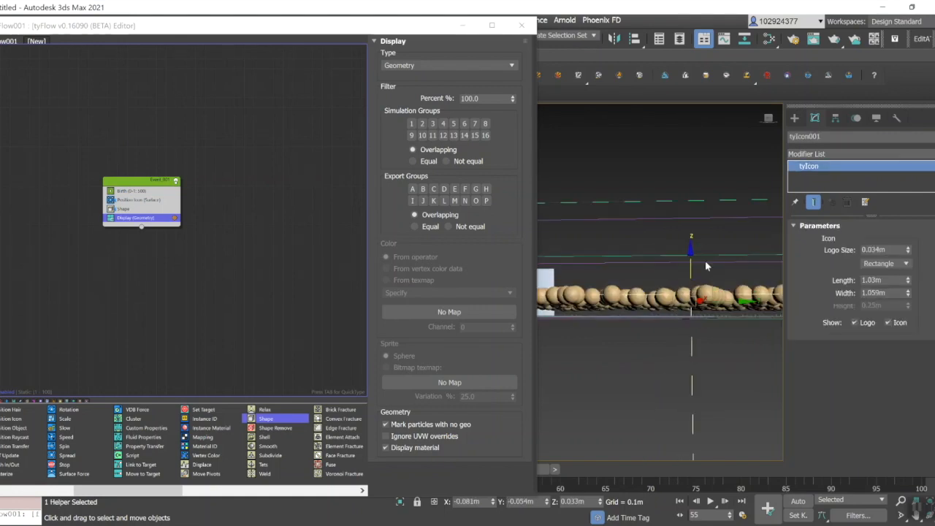
left_click_drag(766, 128, 769, 120)
scroll(768, 121, "down", 5)
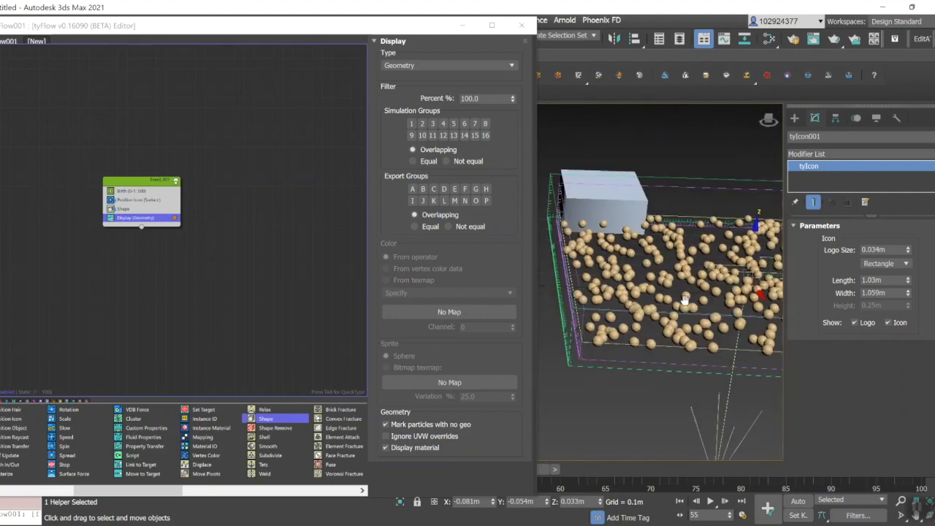
Step: Add a PhysX Shape operator to the event before Display, and narrow the tyFlow editor to show the whole liquid grid
left_click(218, 358)
left_click_drag(277, 469, 128, 213)
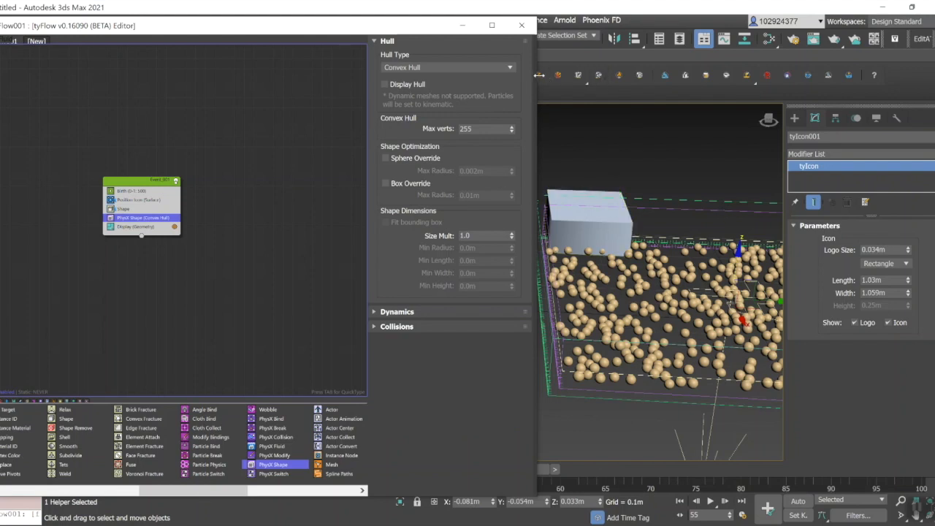
left_click_drag(537, 113, 436, 113)
middle_click_drag(593, 273, 539, 272)
middle_click_drag(579, 241, 522, 246)
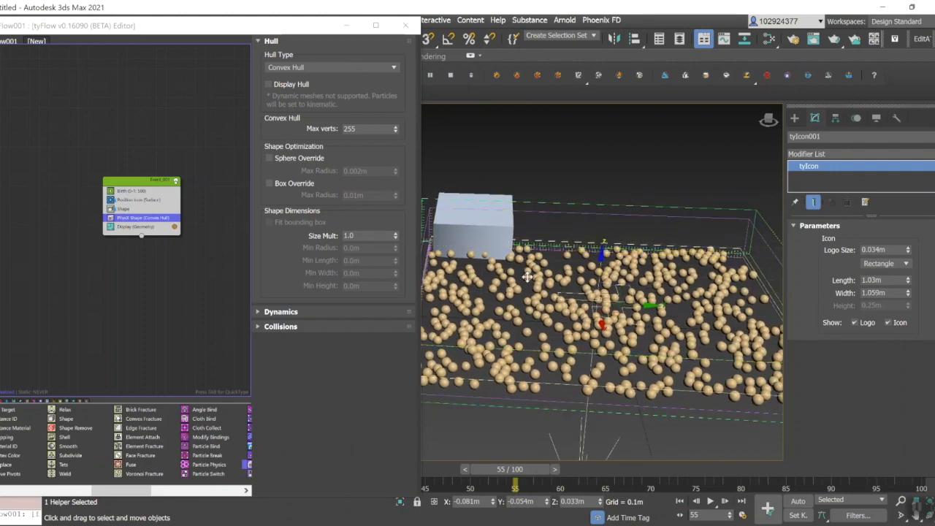
scroll(585, 233, "down", 3)
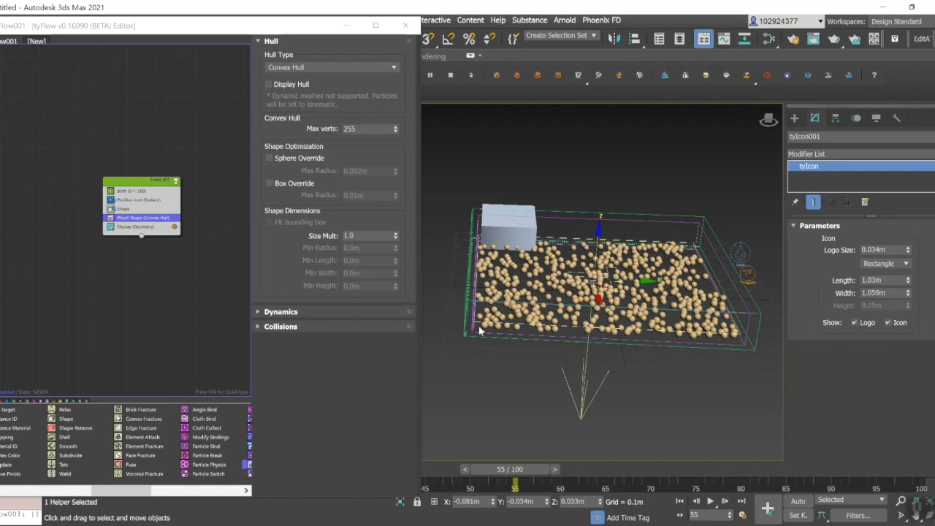
Step: Draw a long Box wall about 0.04 × 1.377 m and 0.081 m high along the side of the liquid grid opposite the emitter box
left_click(769, 121)
left_click(795, 117)
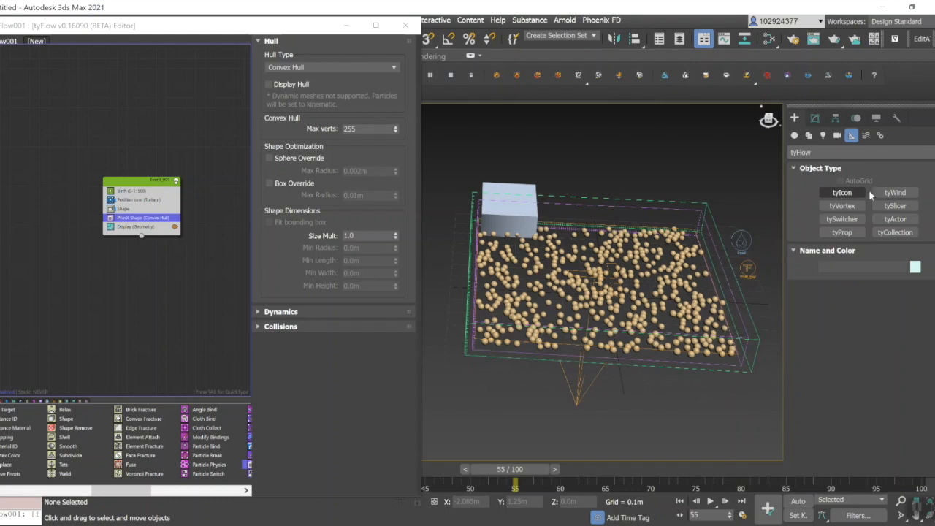
left_click(814, 153)
left_click(810, 163)
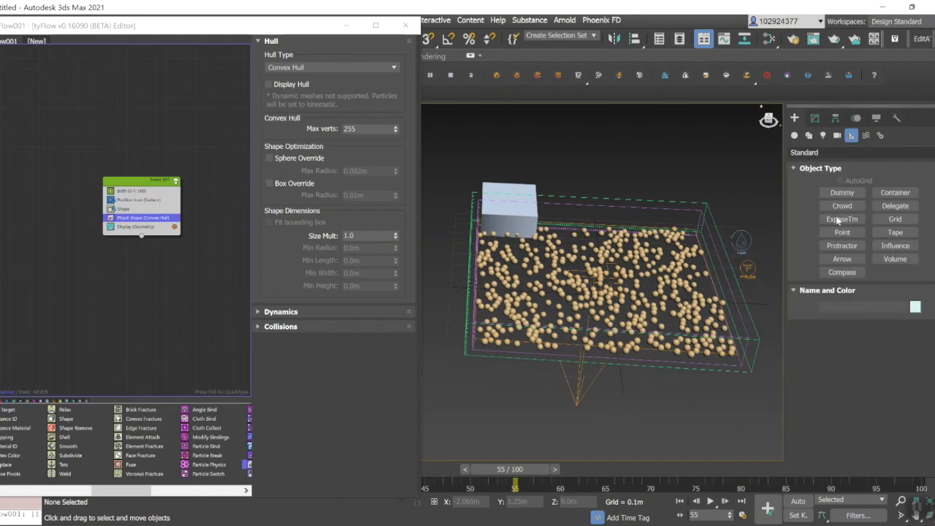
left_click(794, 136)
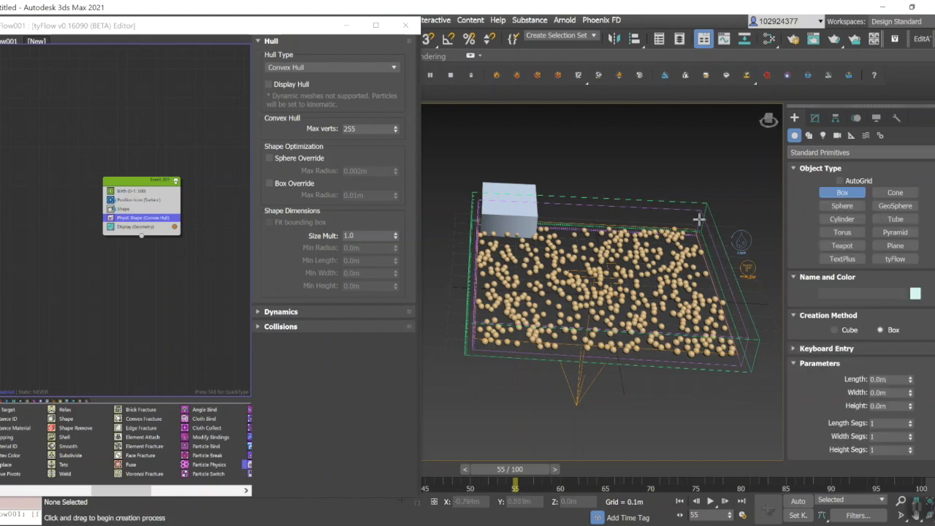
left_click_drag(706, 229, 751, 383)
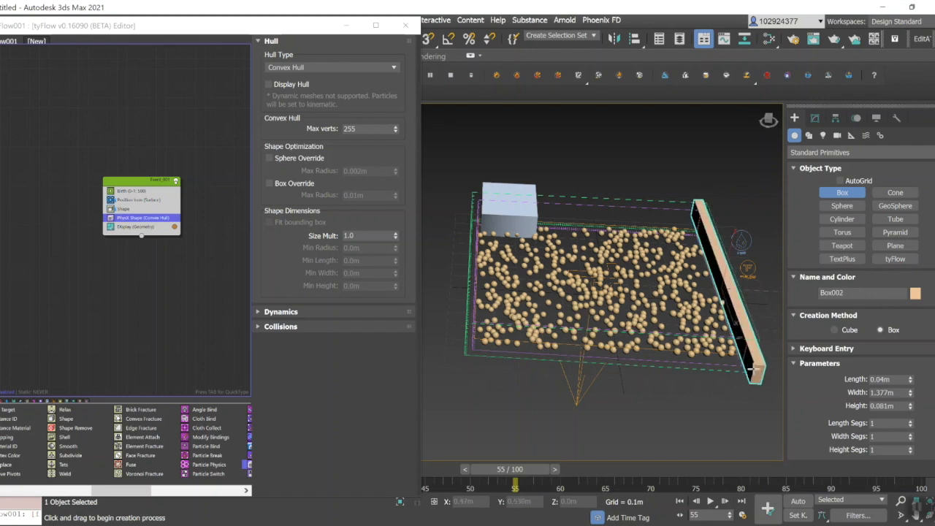
left_click(754, 363)
Step: Draw three more Box walls along the remaining sides so the liquid grid and spheres are fully enclosed
left_click_drag(753, 366, 464, 358)
left_click(460, 339)
left_click_drag(473, 213, 472, 358)
left_click(468, 327)
left_click_drag(728, 218, 456, 210)
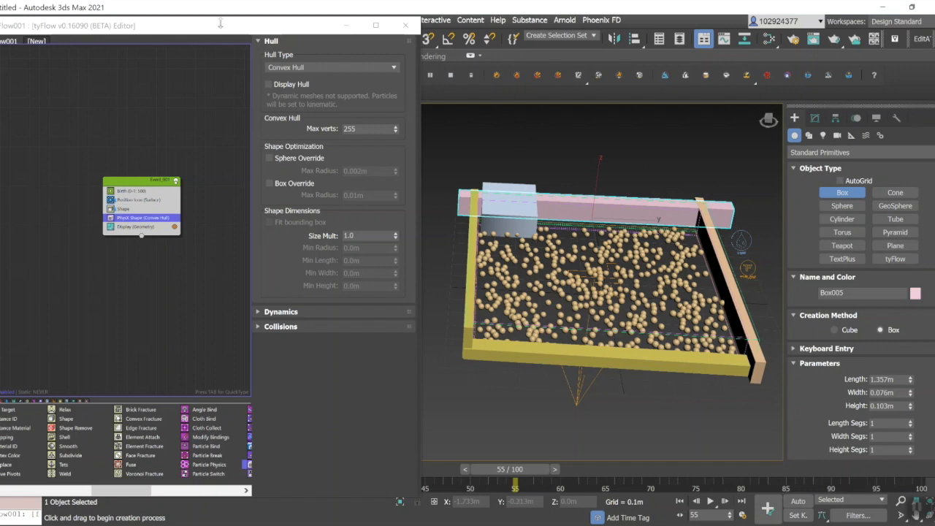
Step: Select the four wall boxes, make them non-renderable and enable Display as Box in their object properties
left_click_drag(243, 16, 244, 46)
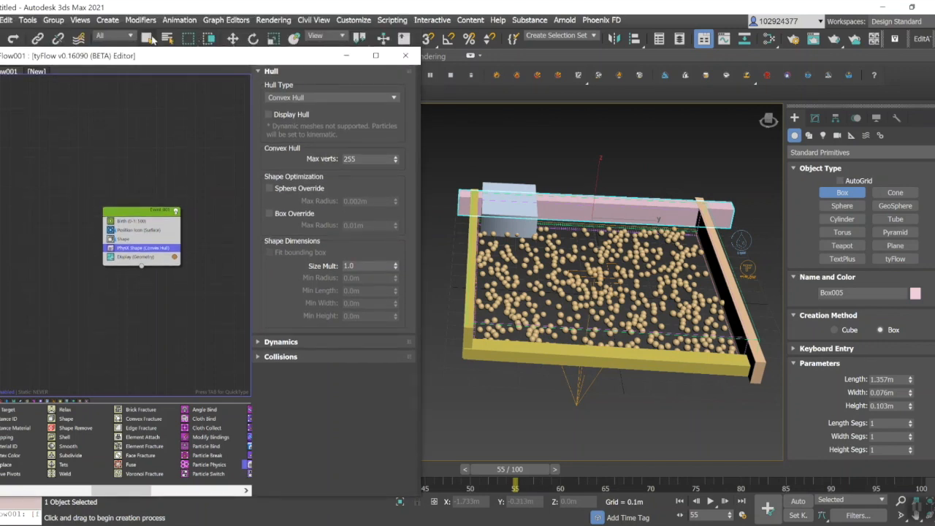
left_click(146, 38)
left_click(754, 364, "ctrl")
left_click(594, 348, "ctrl")
left_click(474, 307, "ctrl")
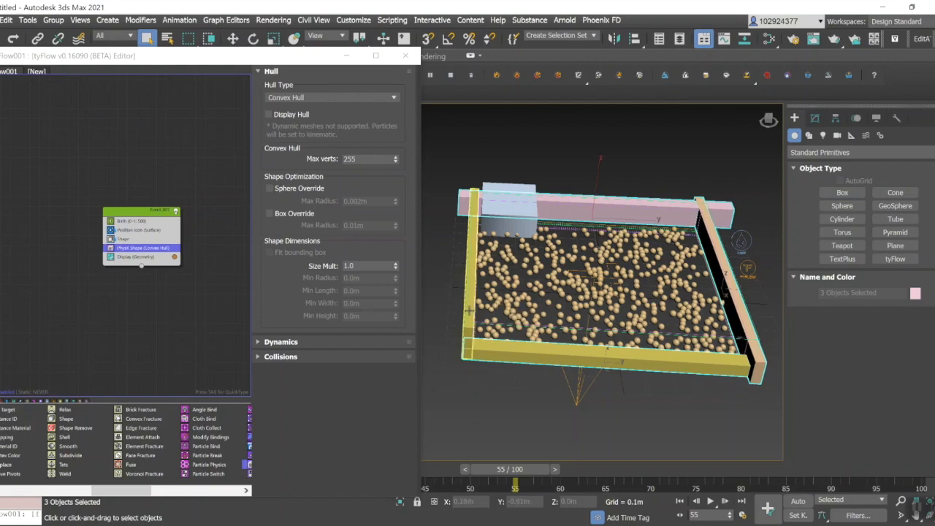
right_click(470, 305)
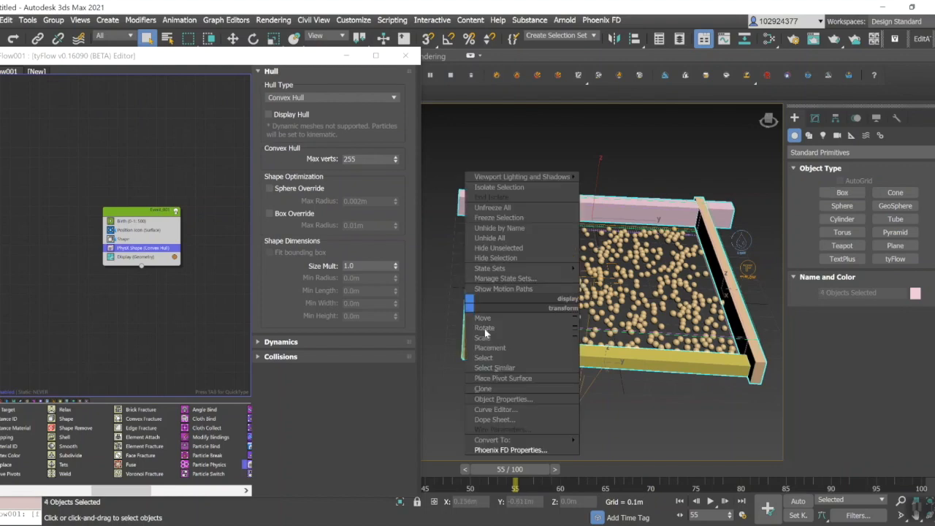
left_click(502, 399)
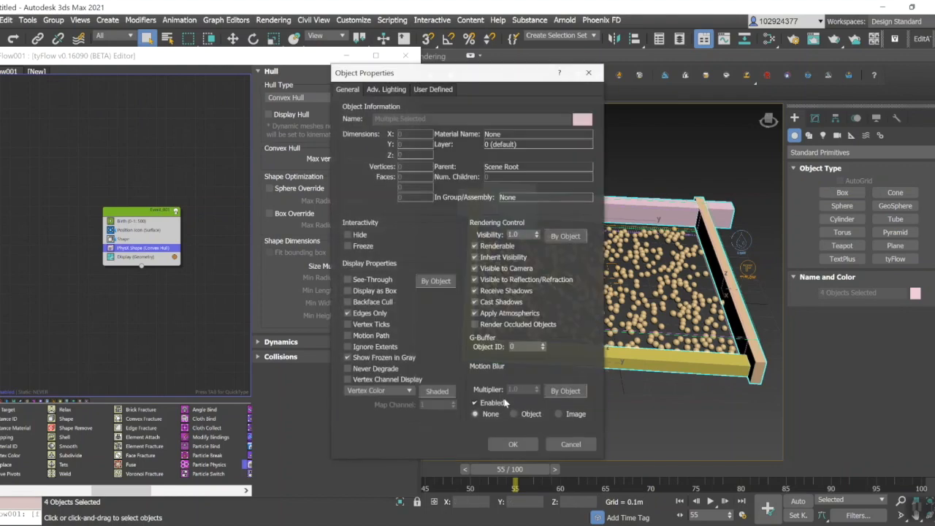
left_click(474, 246)
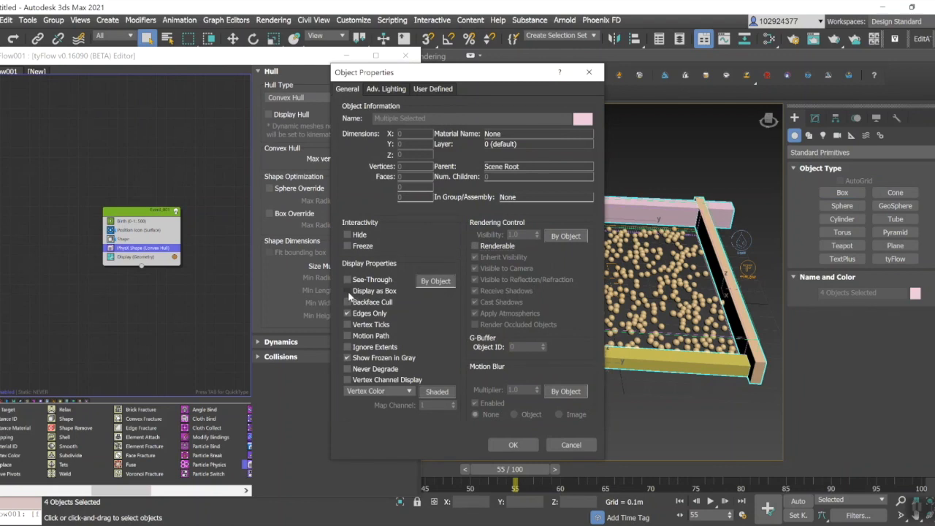
left_click(514, 446)
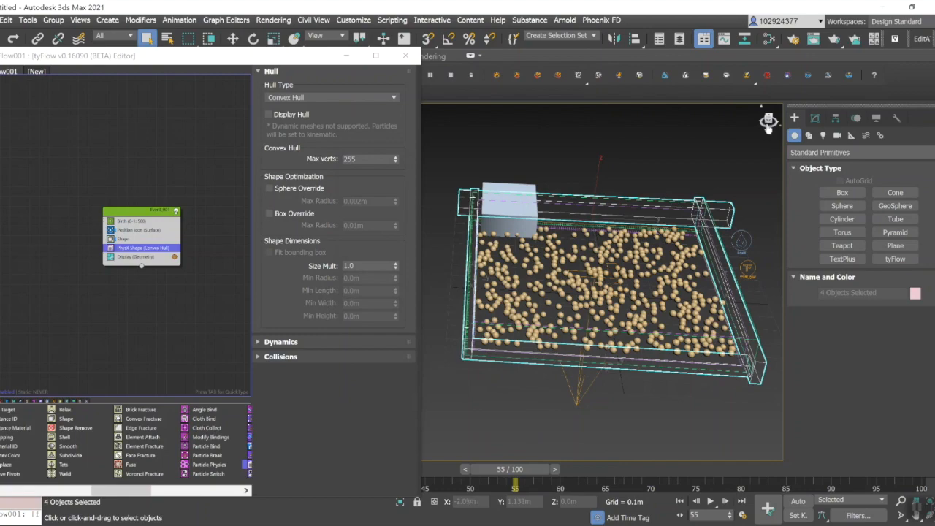
Step: Add a PhysX Collision operator to the tyFlow event between PhysX Shape and Display
mouse_move(772, 116)
left_mouse_down()
mouse_move(771, 88)
mouse_move(819, 124)
mouse_move(782, 116)
mouse_move(781, 94)
mouse_move(767, 81)
mouse_move(776, 111)
mouse_move(769, 119)
left_mouse_up()
middle_click_drag(671, 192, 726, 243, "alt")
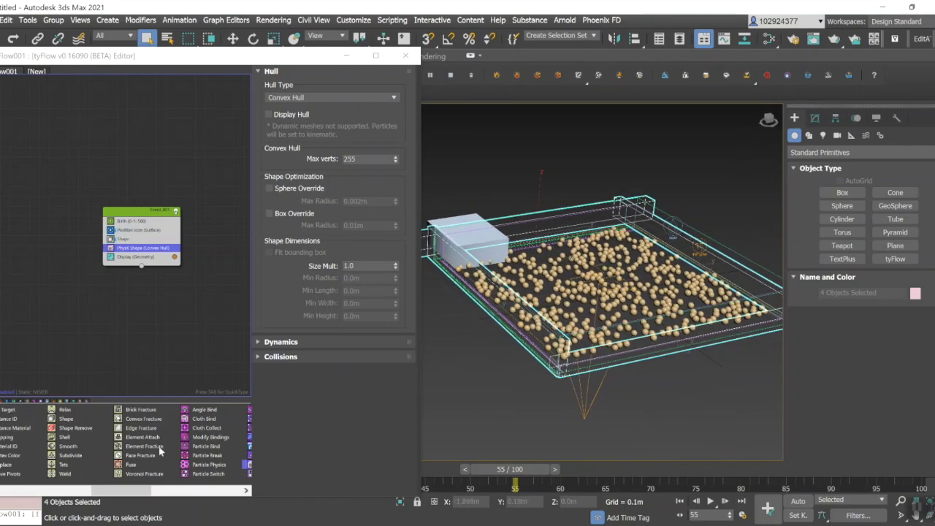
scroll(157, 452, "down", 3)
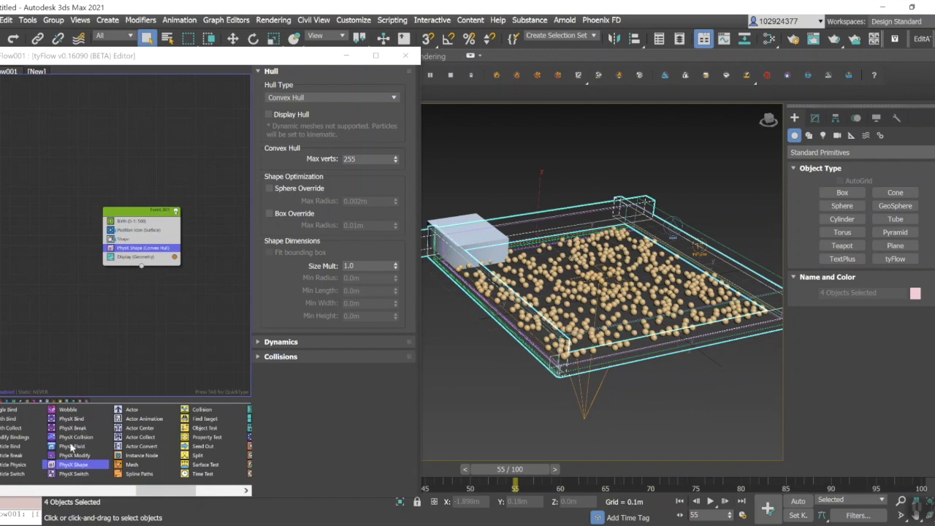
left_click_drag(76, 437, 148, 254)
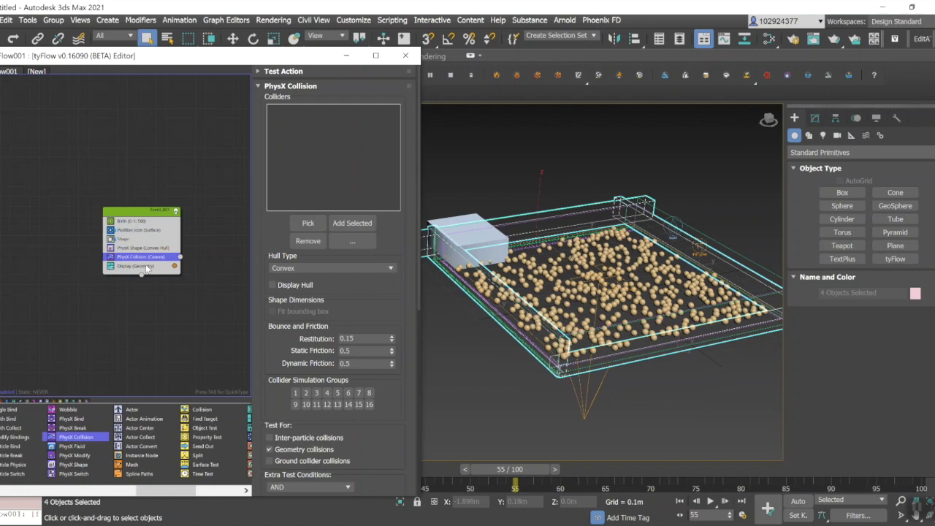
Step: Pick the four wall boxes Box005, Box002, Box003 and Box004 as colliders of the PhysX Collision operator
left_click(309, 223)
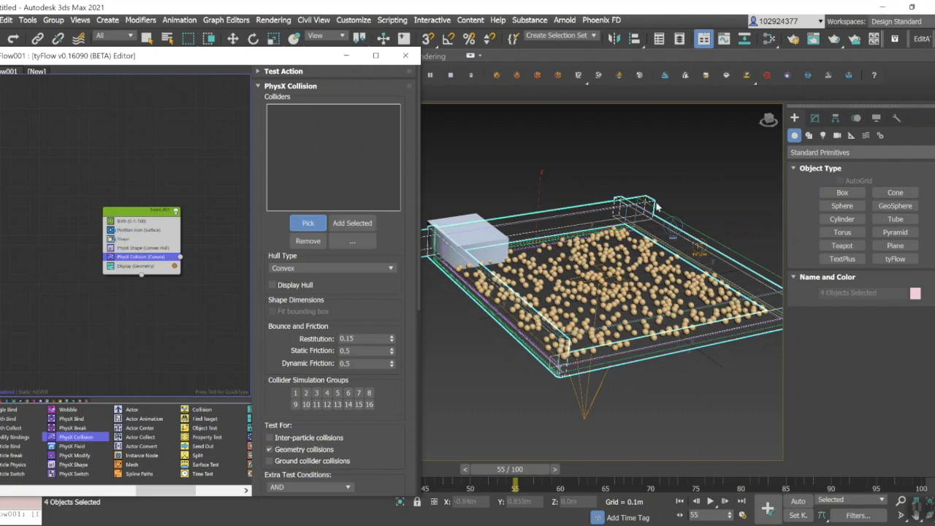
left_click(592, 199)
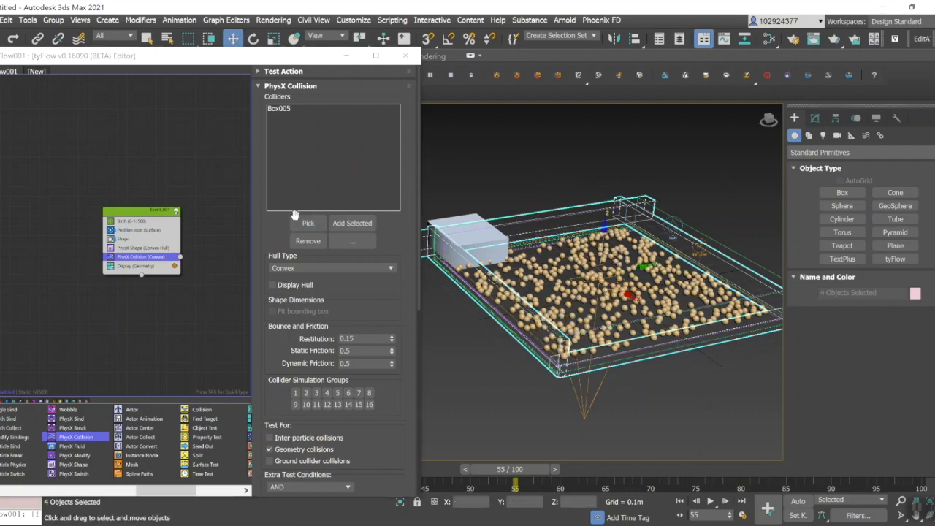
left_click(301, 224)
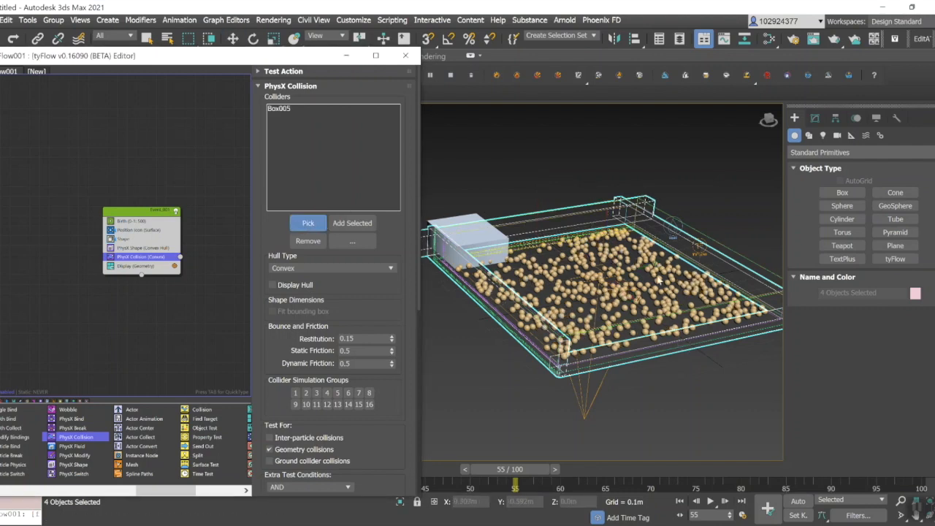
scroll(650, 219, "up", 5)
scroll(632, 208, "down", 6)
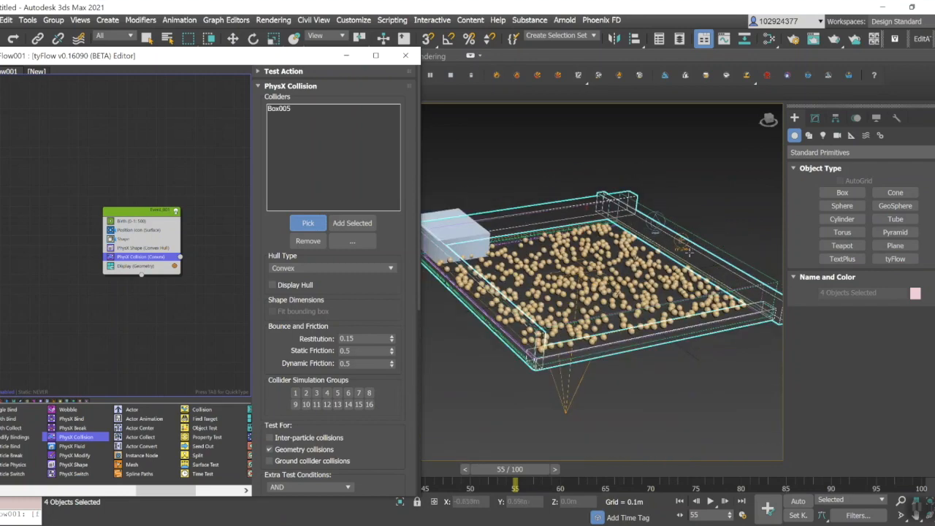
left_click(525, 329)
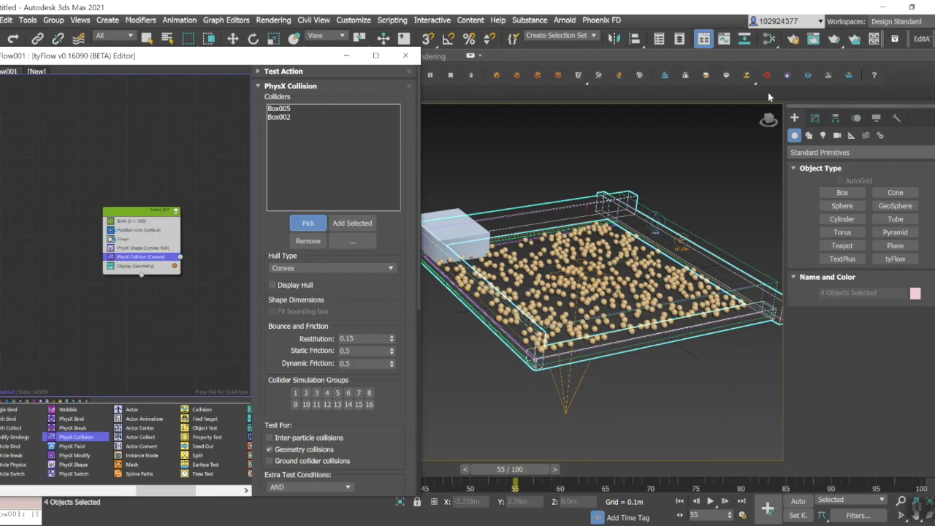
left_click_drag(769, 120, 770, 99)
middle_click_drag(770, 99, 729, 136, "alt")
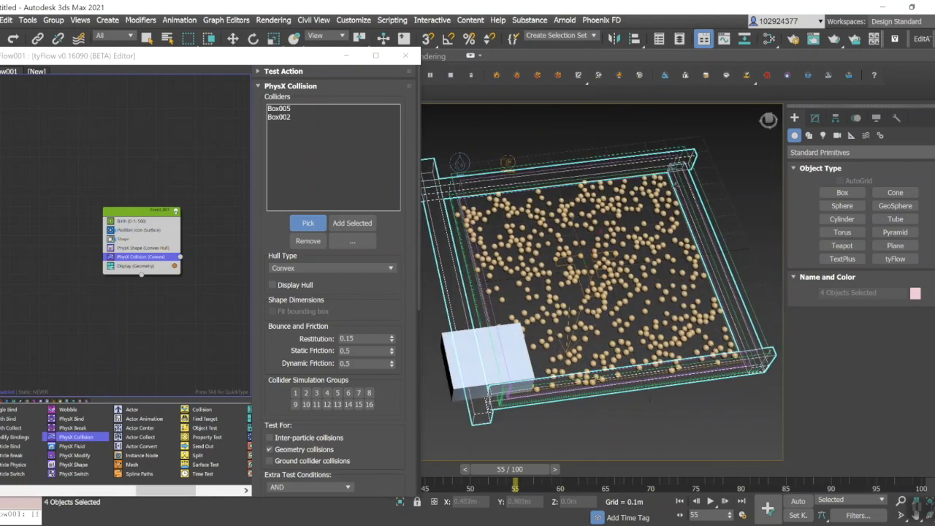
left_click(678, 181)
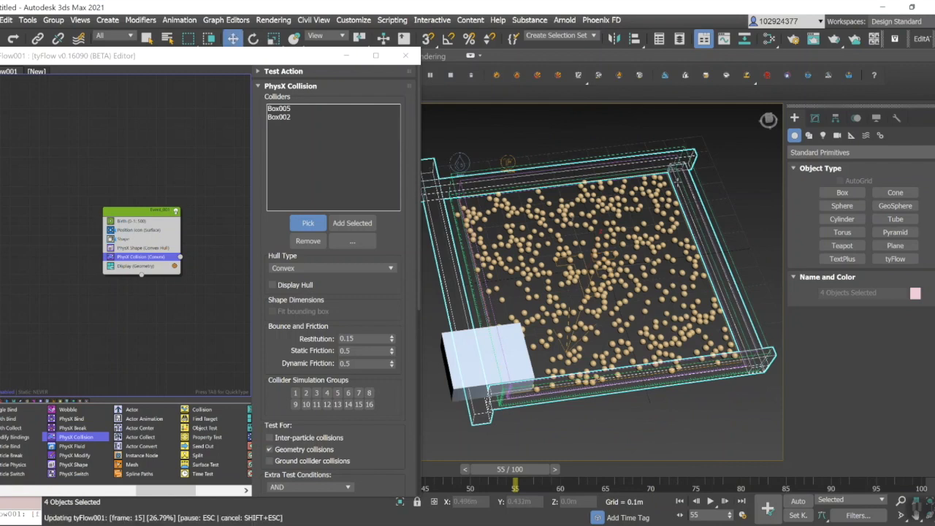
left_click(299, 225)
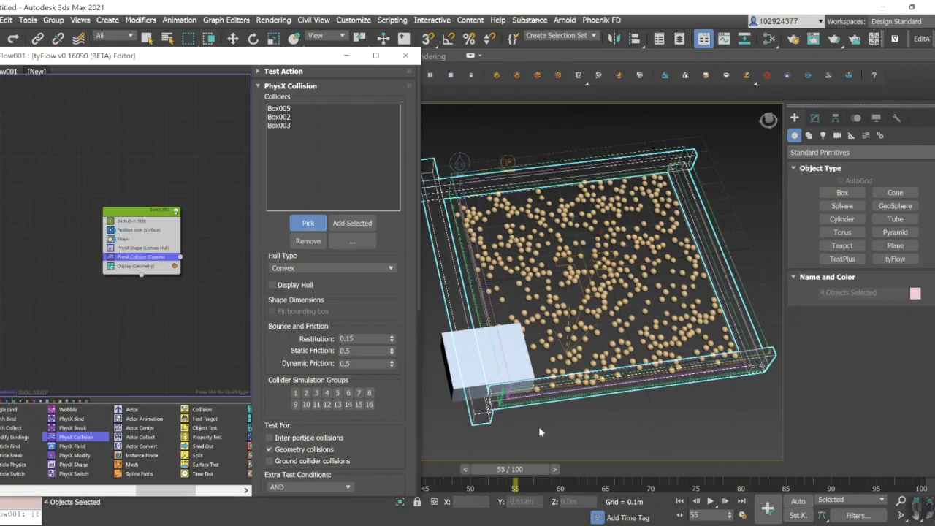
left_click(771, 367)
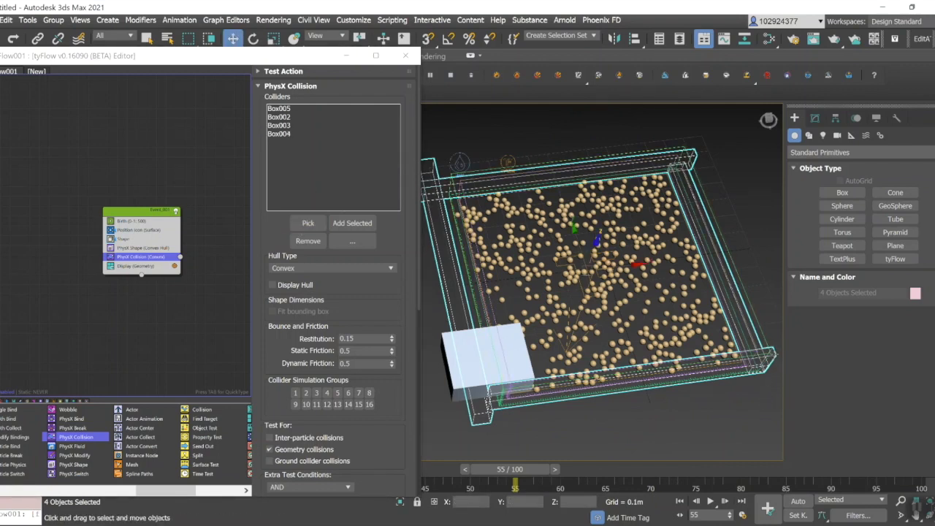
left_click(300, 225)
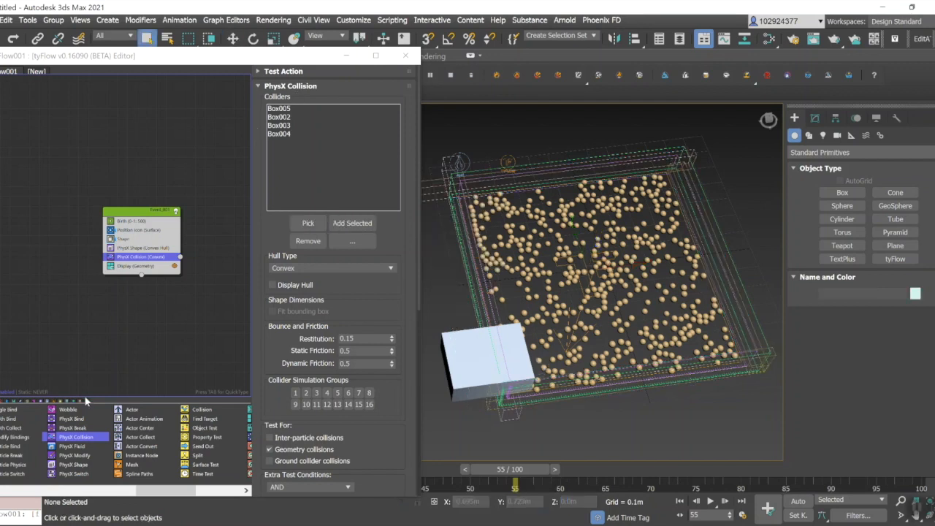
Step: Add a Mesh operator to the event before Display and turn off its Render Only option
scroll(180, 455, "down", 3)
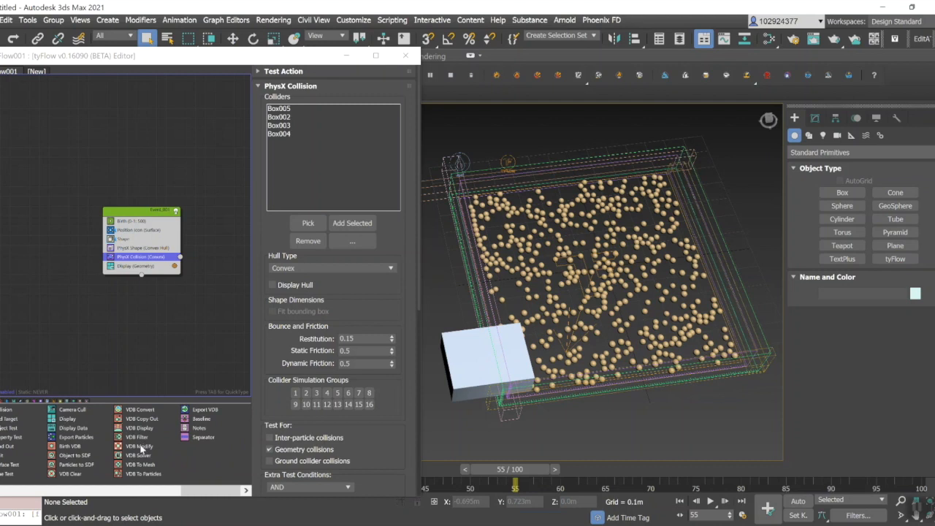
scroll(124, 462, "up", 4)
left_click_drag(132, 466, 173, 266)
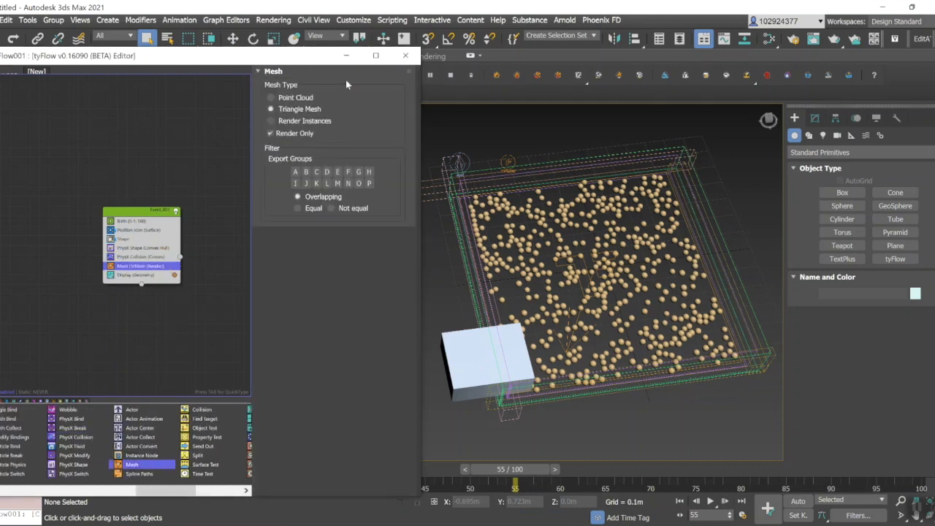
left_click(276, 134)
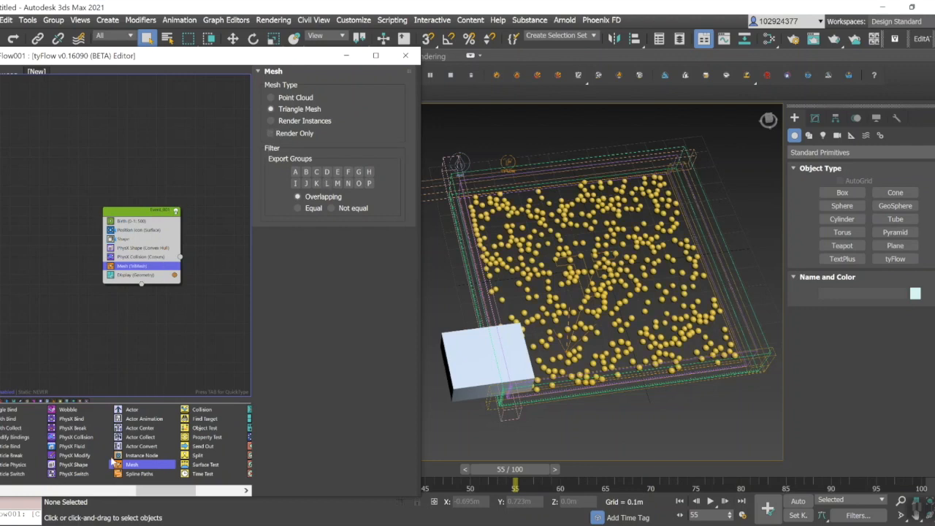
Step: Add a Material ID operator before Display and set it to Random with a range of 1 to 5
scroll(67, 467, "up", 4)
left_click_drag(192, 450, 162, 272)
left_click(363, 249)
type("5")
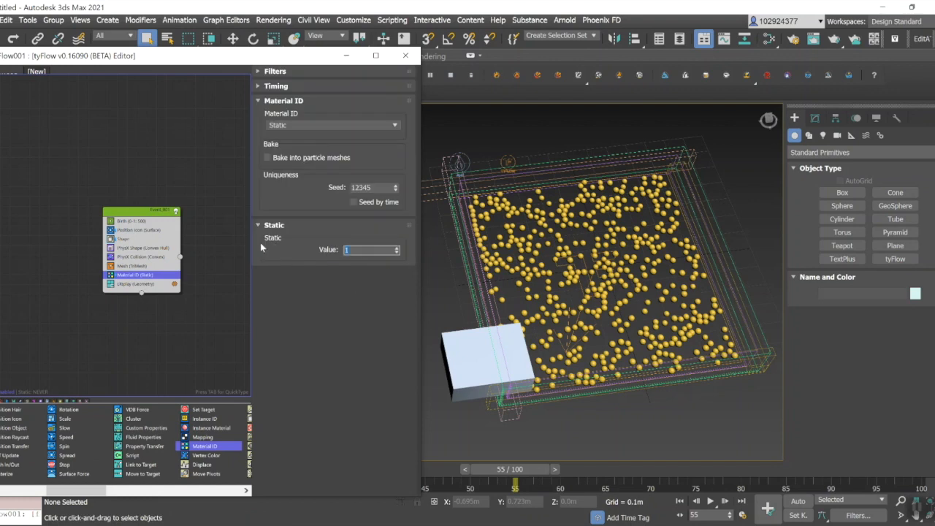
left_click(305, 126)
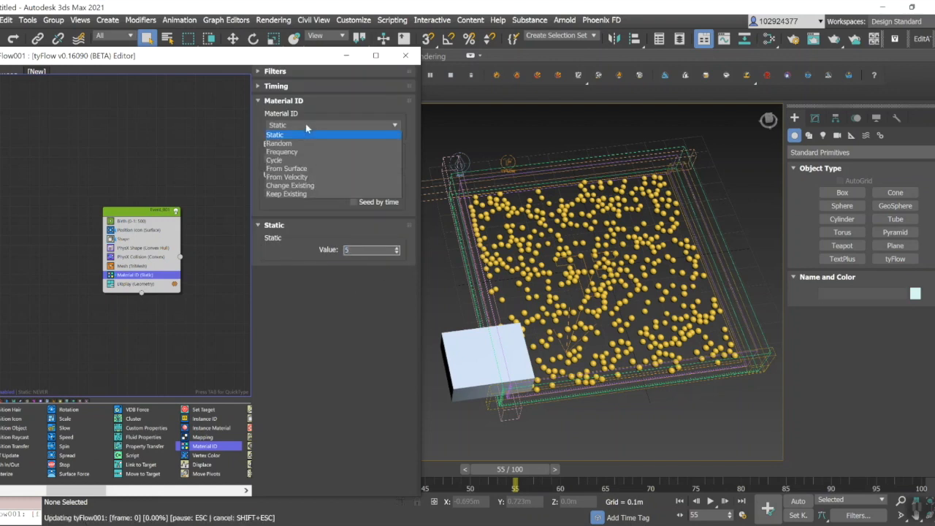
left_click(298, 144)
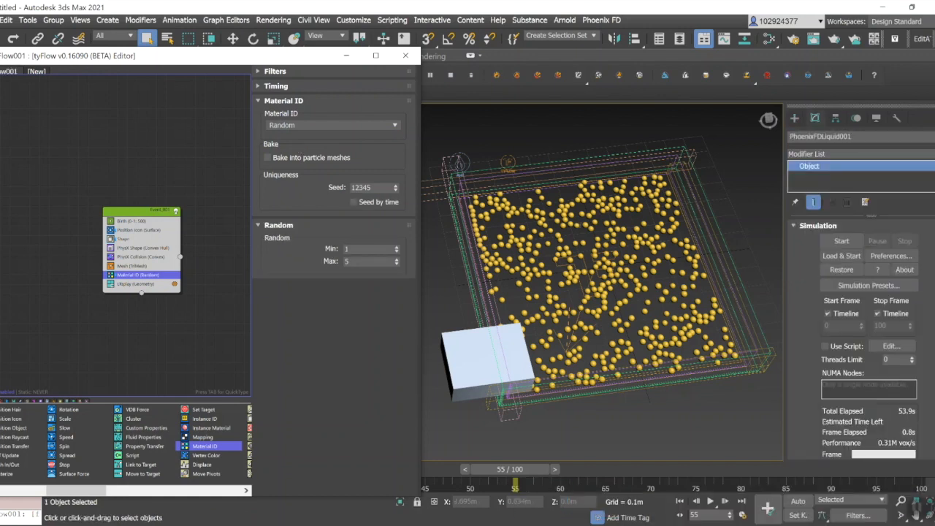
Step: Set the X, Y and Z container walls of the PhoenixFDLiquid001 grid to Jammed both
left_click(841, 101)
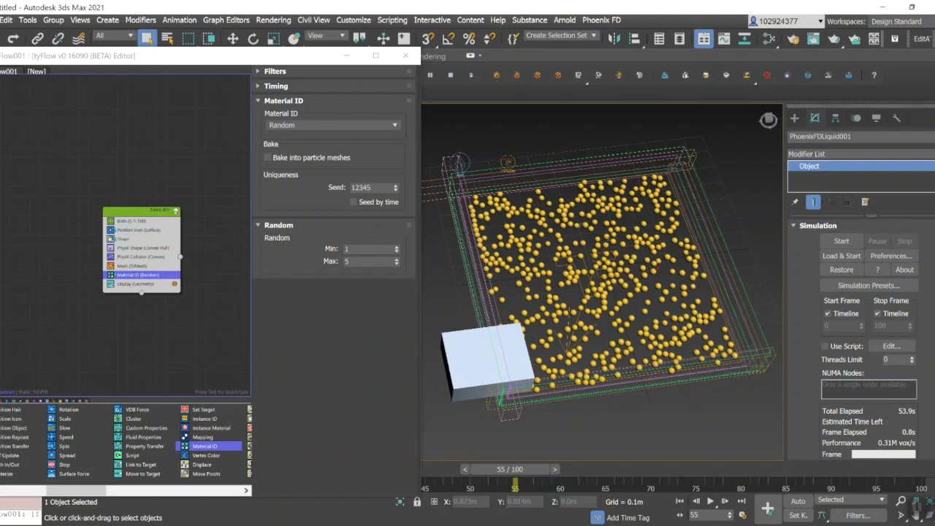
scroll(862, 344, "down", 10)
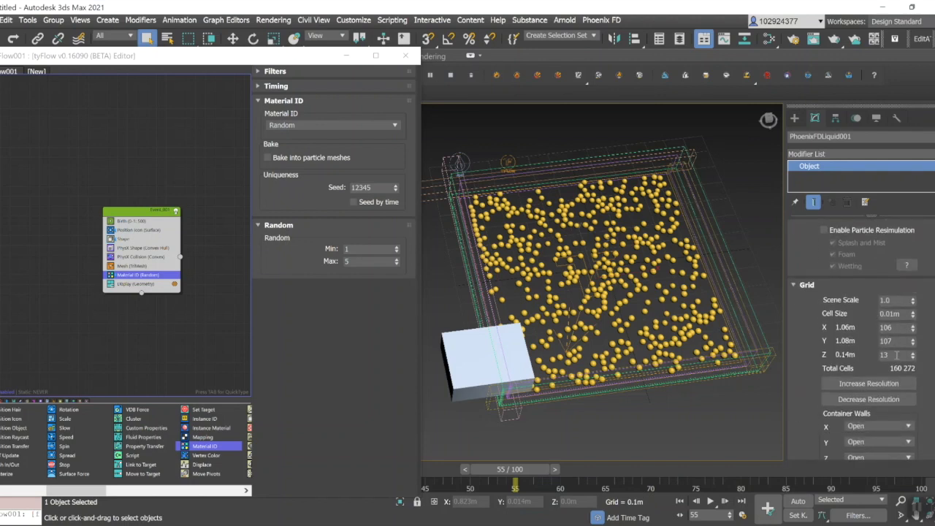
scroll(888, 387, "down", 3)
left_click(878, 406)
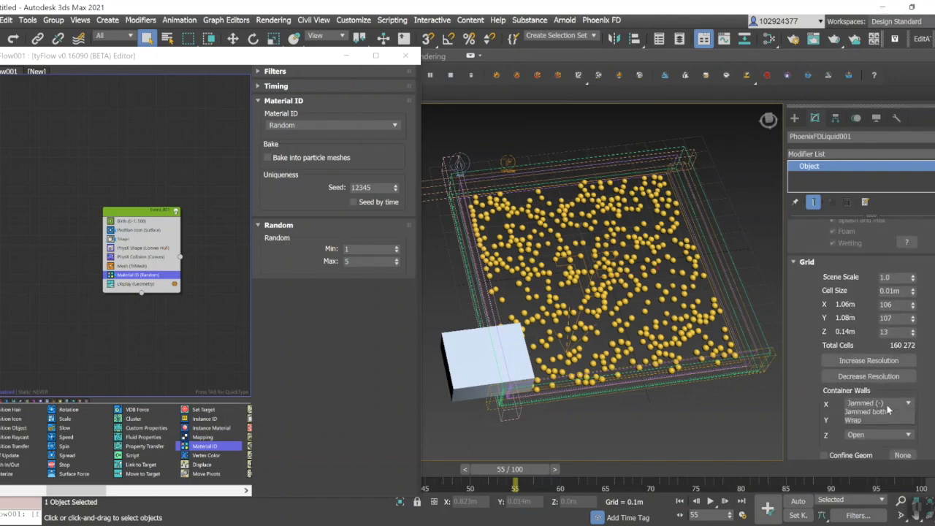
left_click(866, 435)
left_click(907, 420)
left_click(865, 453)
left_click(908, 435)
left_click(881, 470)
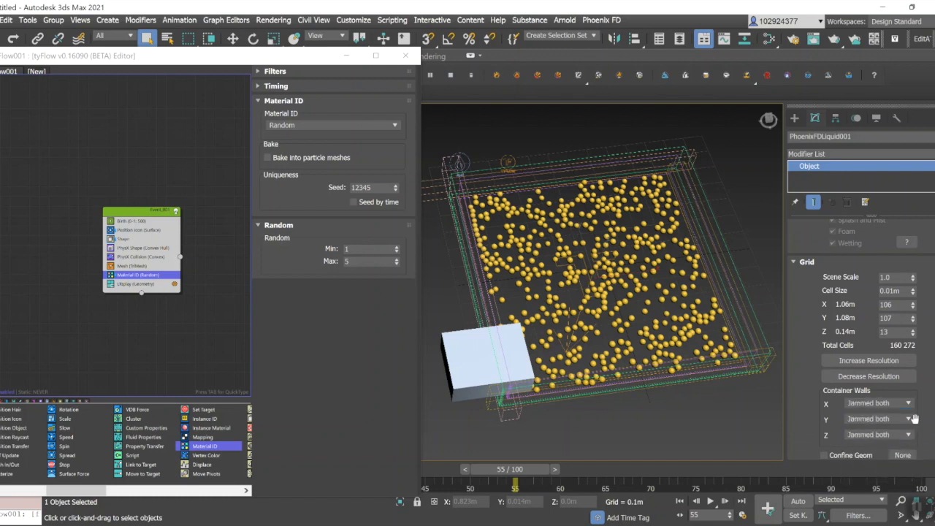
scroll(930, 412, "down", 1)
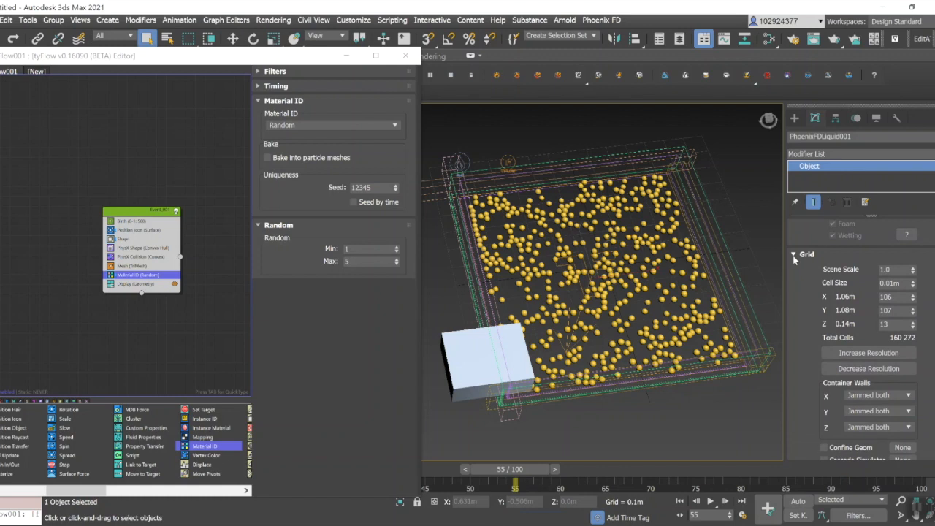
Step: Set the simulation cache save path of PhoenixFDLiquid001 to a Phoenix FD (*.aur) file on the Desktop
left_click(794, 256)
left_click(794, 269)
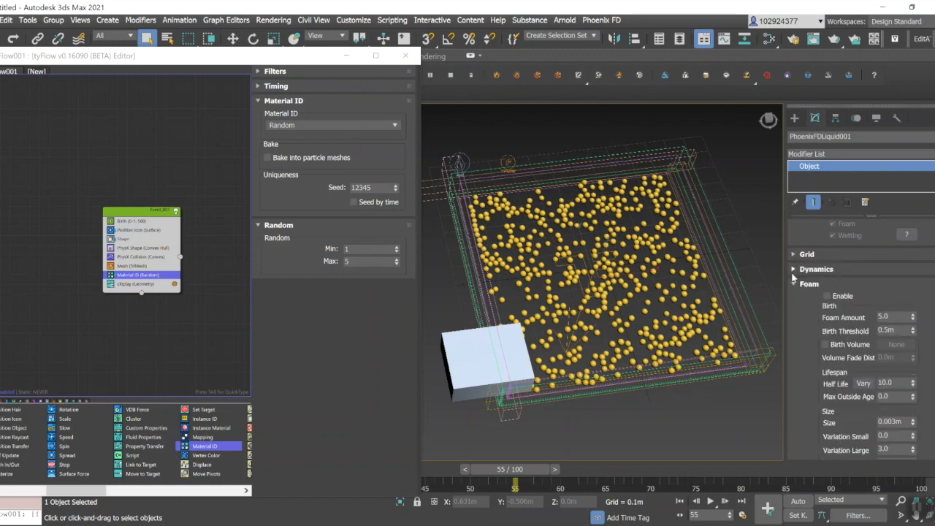
left_click(793, 285)
left_click(793, 298)
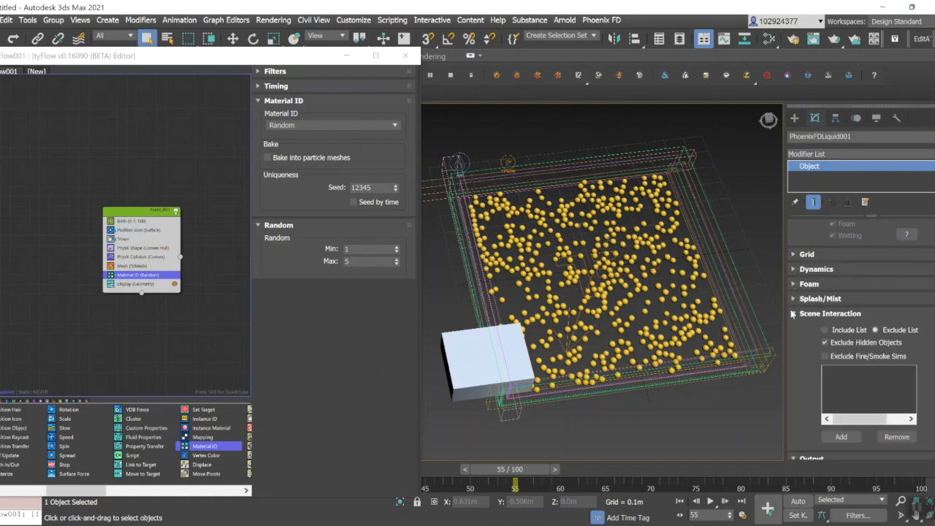
left_click(794, 313)
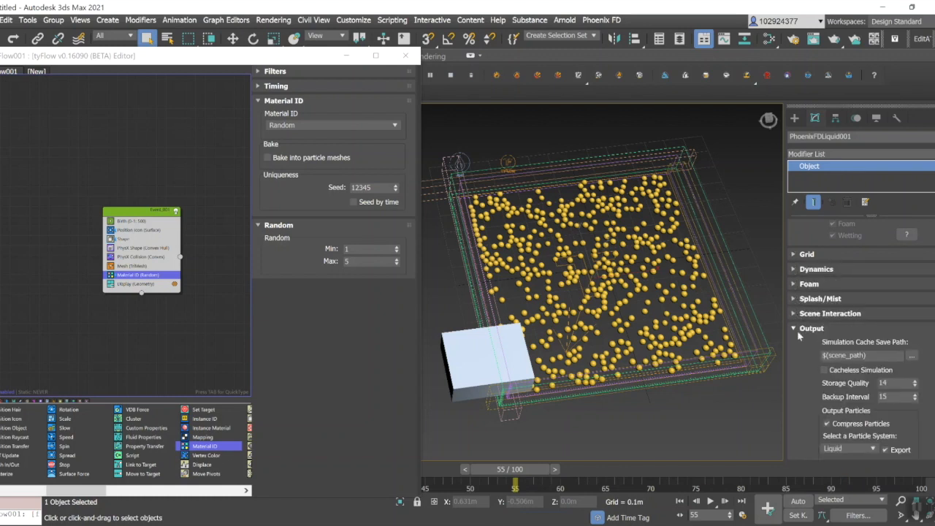
left_click(909, 358)
left_click(851, 367)
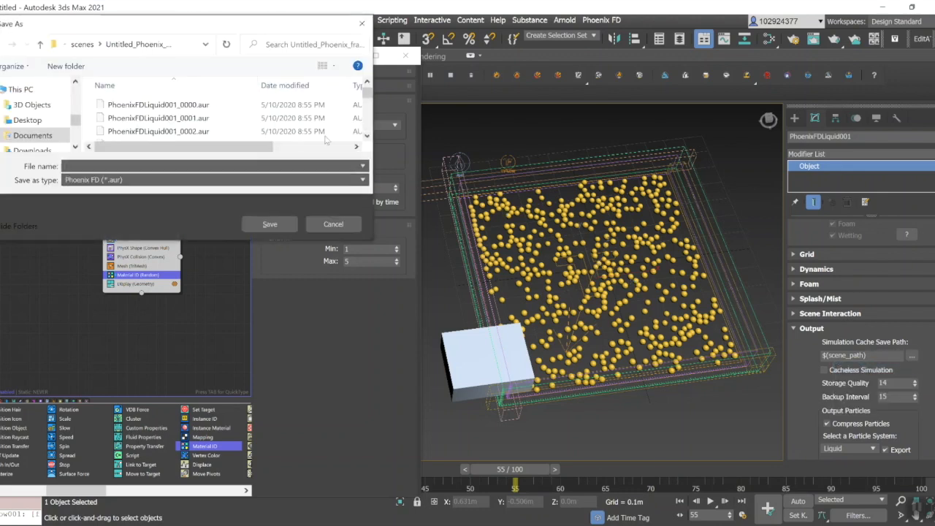
left_click(27, 119)
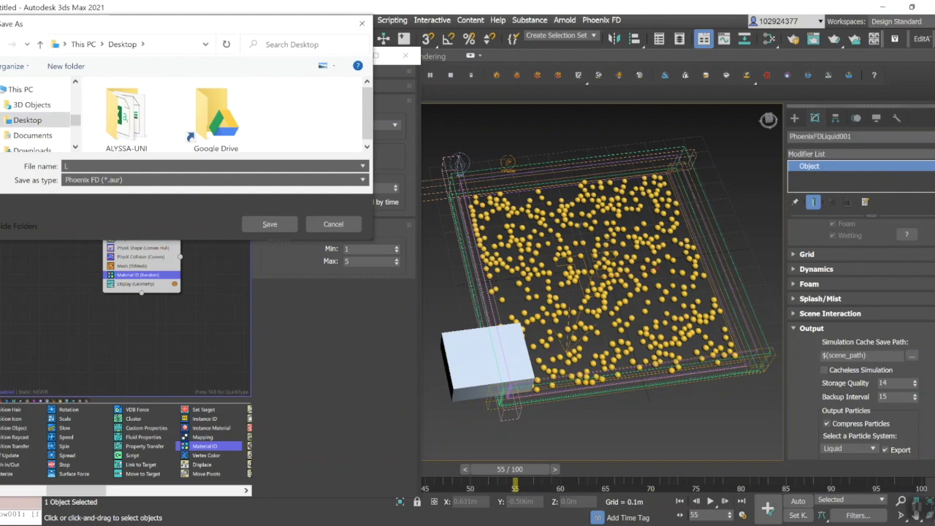
key("Return")
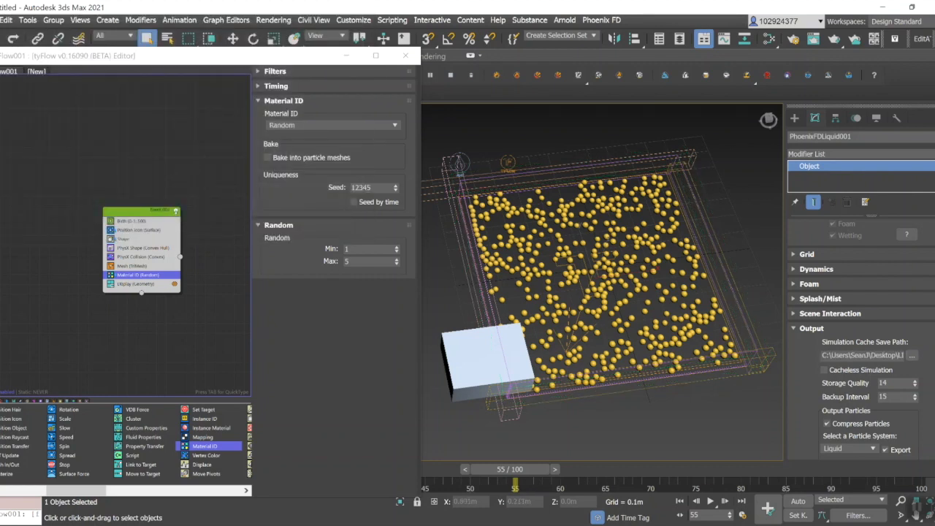
Step: Enable the Velocity output grid channel and turn on Show Mesh in the preview of PhoenixFDLiquid001
scroll(862, 338, "down", 5)
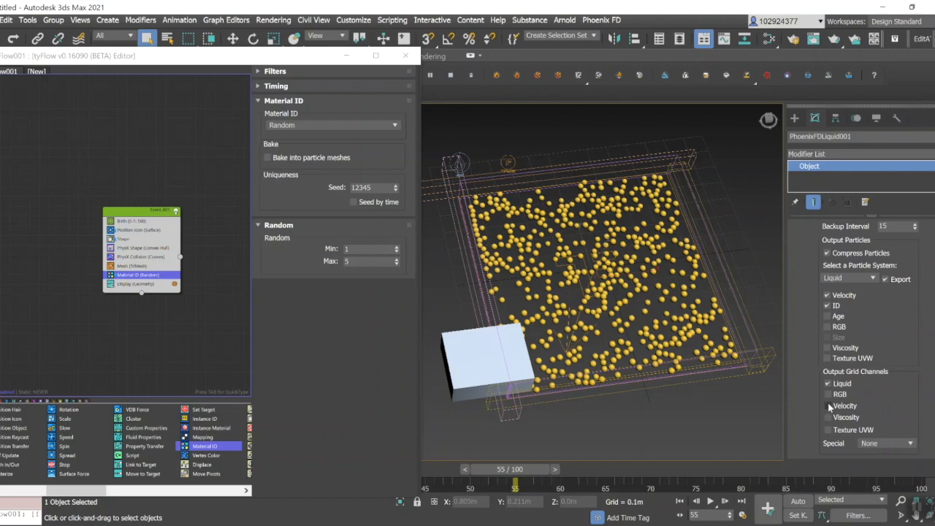
left_click(828, 405)
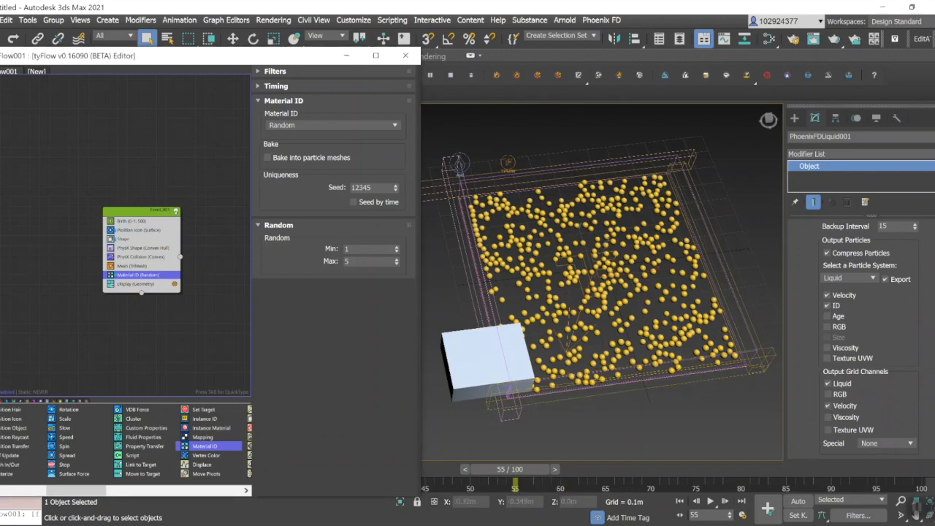
scroll(823, 365, "down", 5)
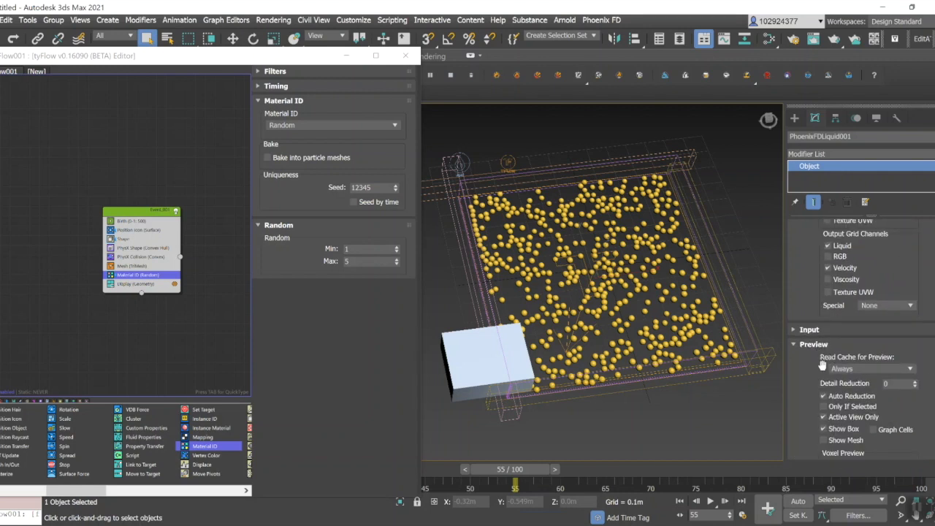
left_click(825, 441)
scroll(848, 431, "down", 8)
scroll(851, 363, "down", 3)
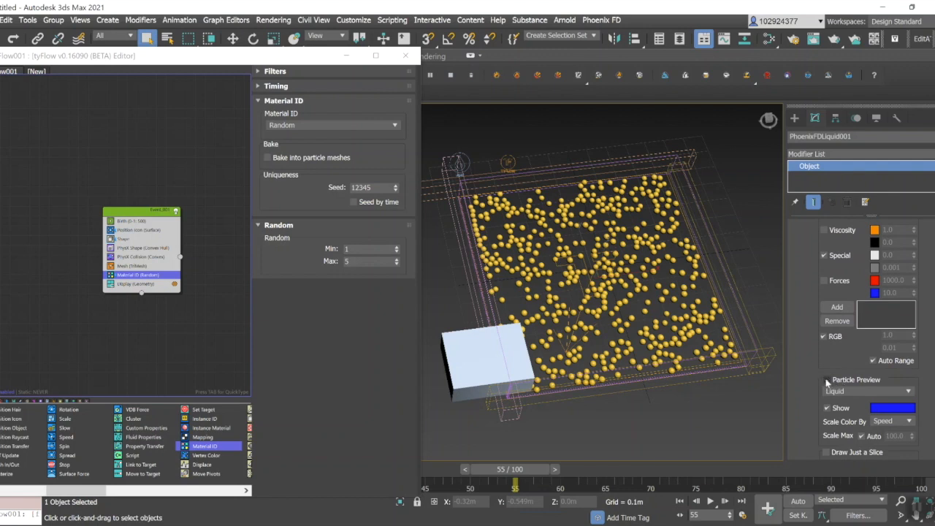
Step: Add a PhysX Fluid operator between PhysX Shape and PhysX Collision and set its fluid node name to PhoenixFDLiquid001
left_click(474, 209)
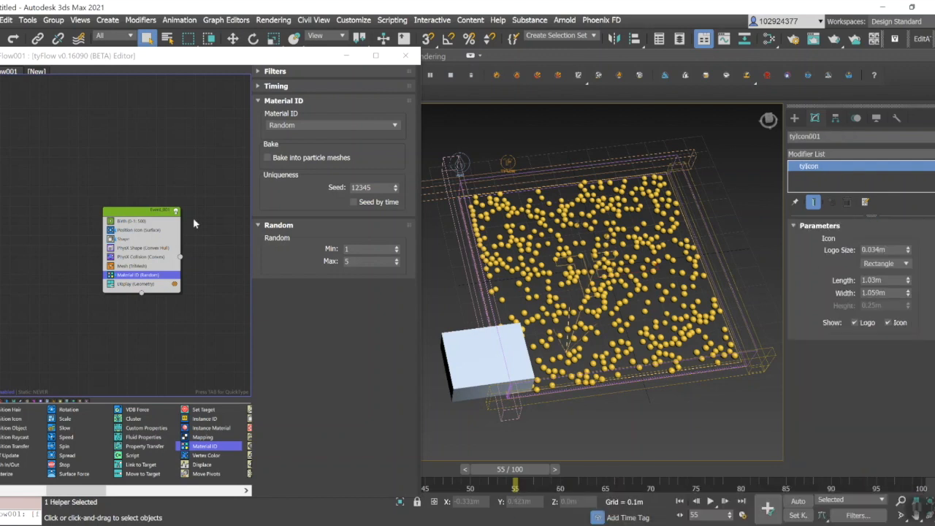
scroll(121, 453, "down", 3)
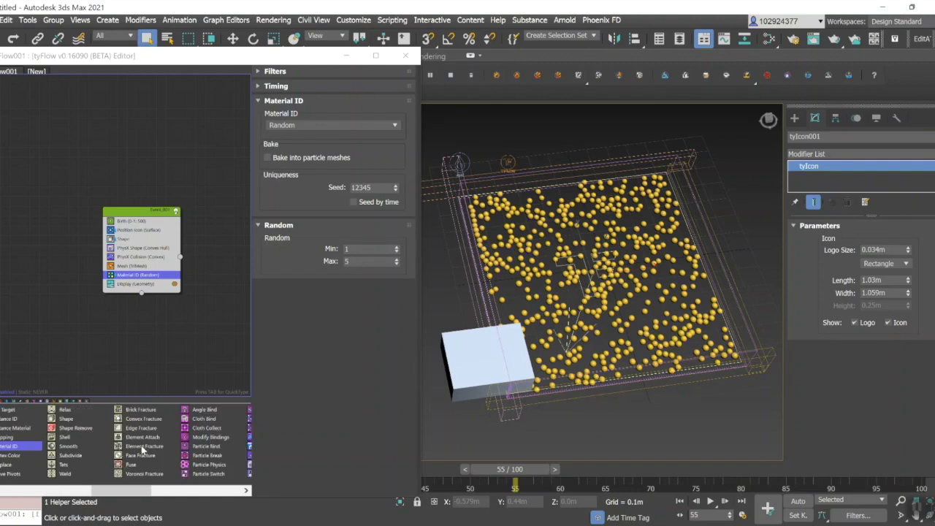
scroll(131, 450, "down", 3)
scroll(138, 448, "up", 5)
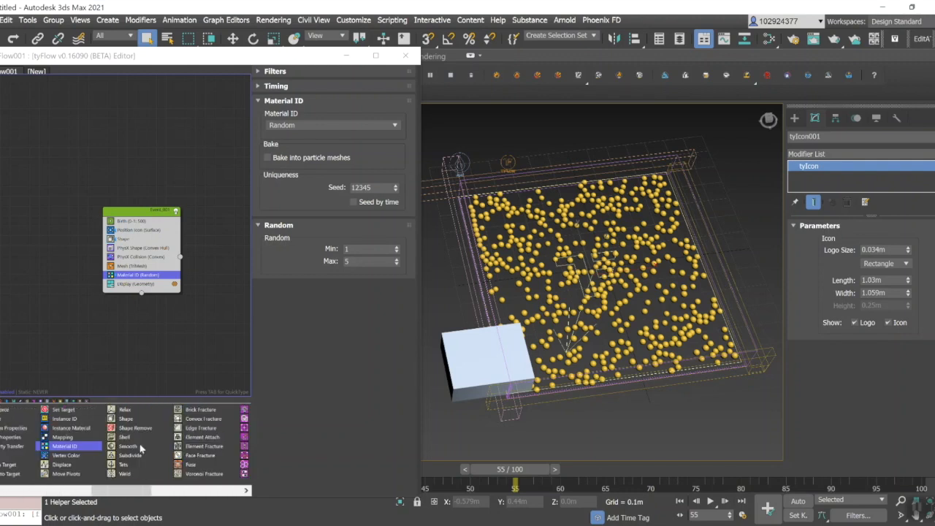
scroll(109, 453, "up", 3)
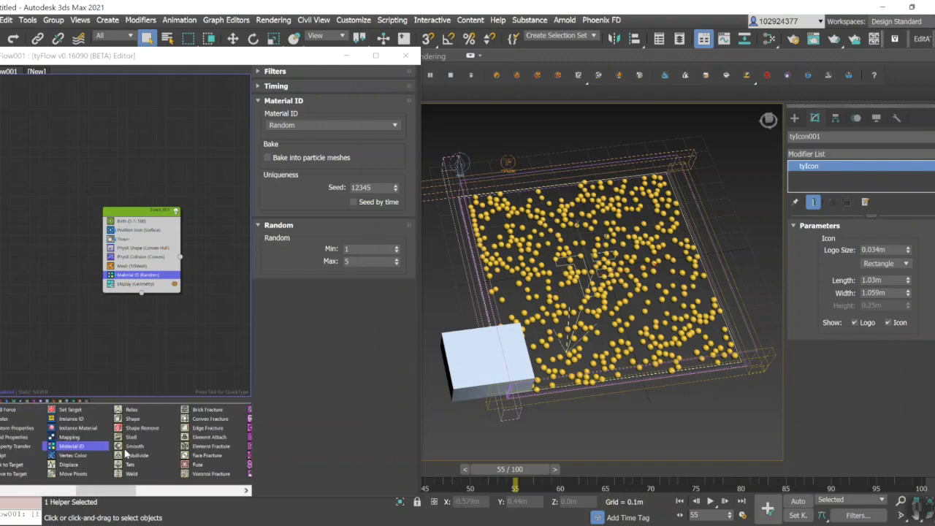
scroll(120, 453, "down", 4)
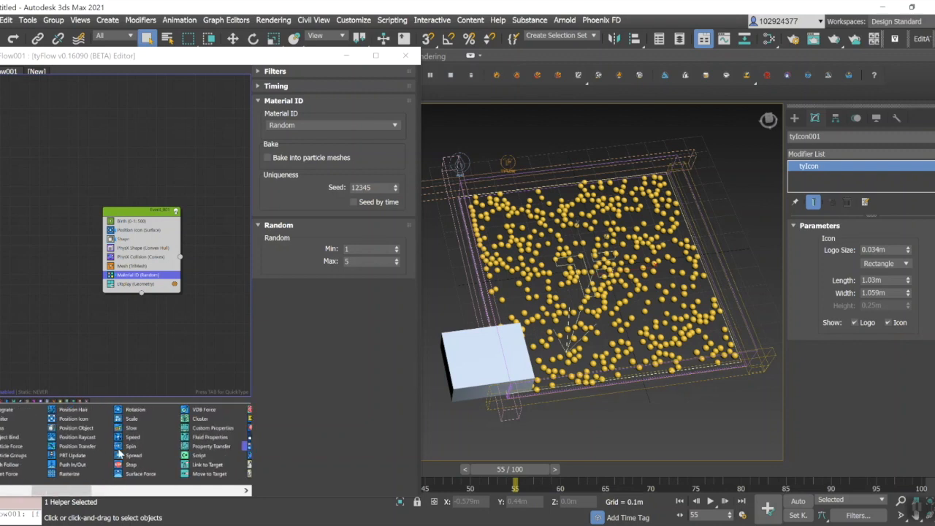
scroll(167, 452, "up", 1)
scroll(104, 449, "down", 5)
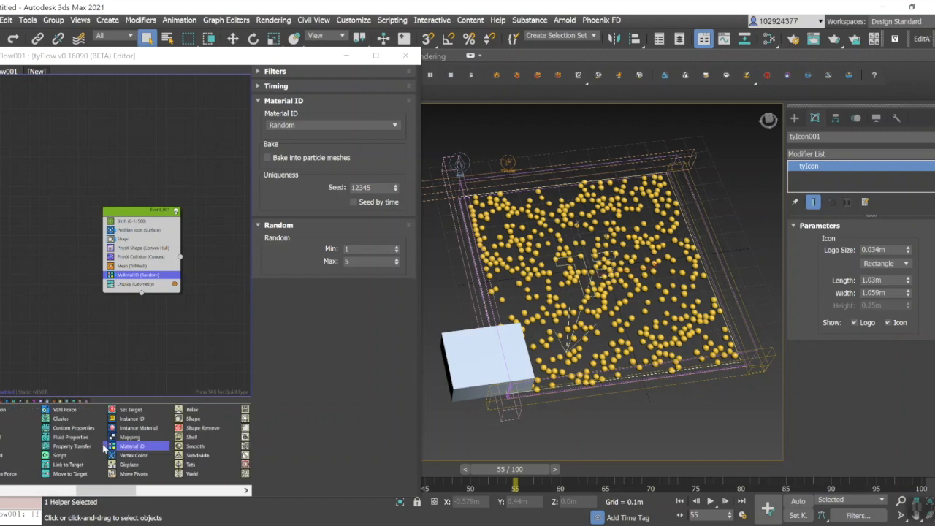
scroll(104, 449, "down", 3)
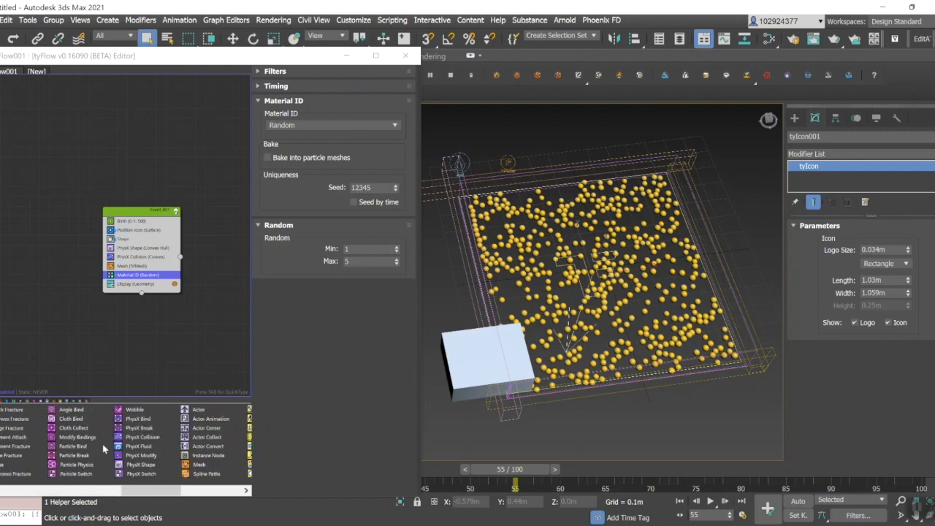
left_click_drag(138, 447, 147, 253)
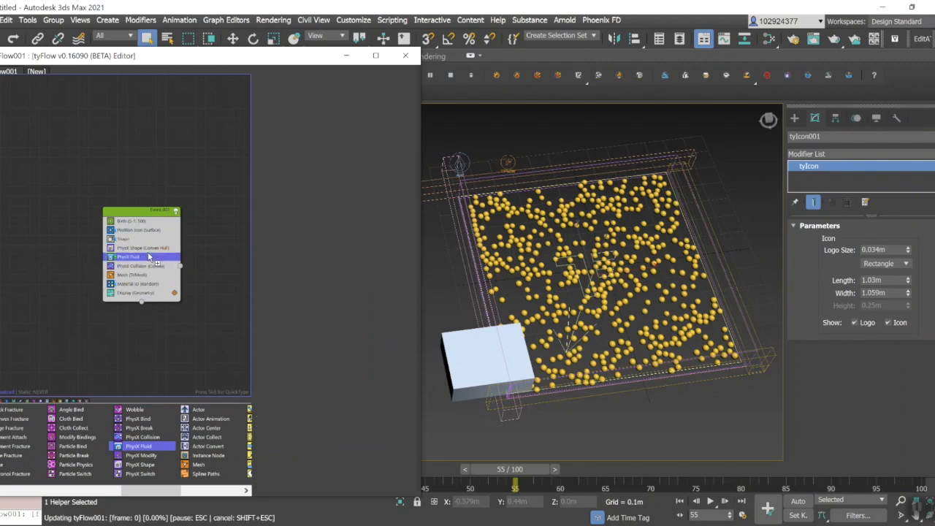
left_click(312, 123)
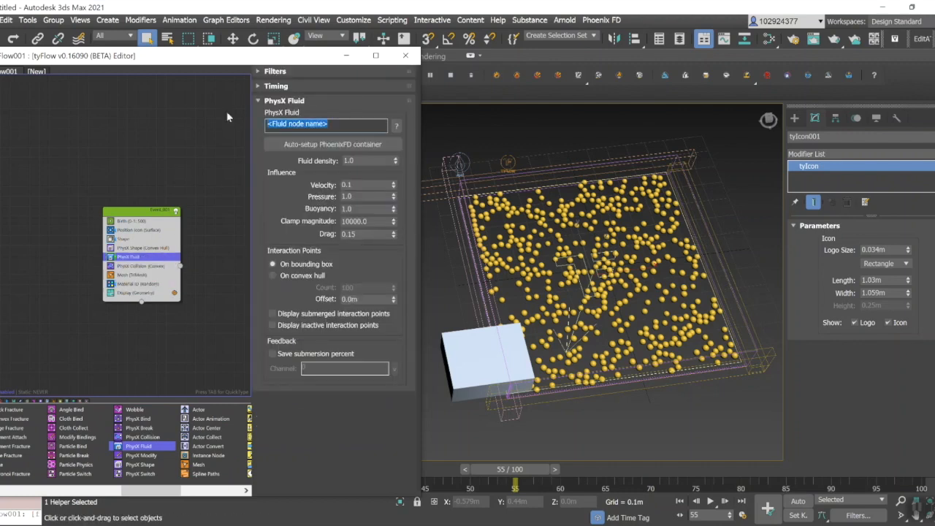
type("PhoenixFDLiquid001")
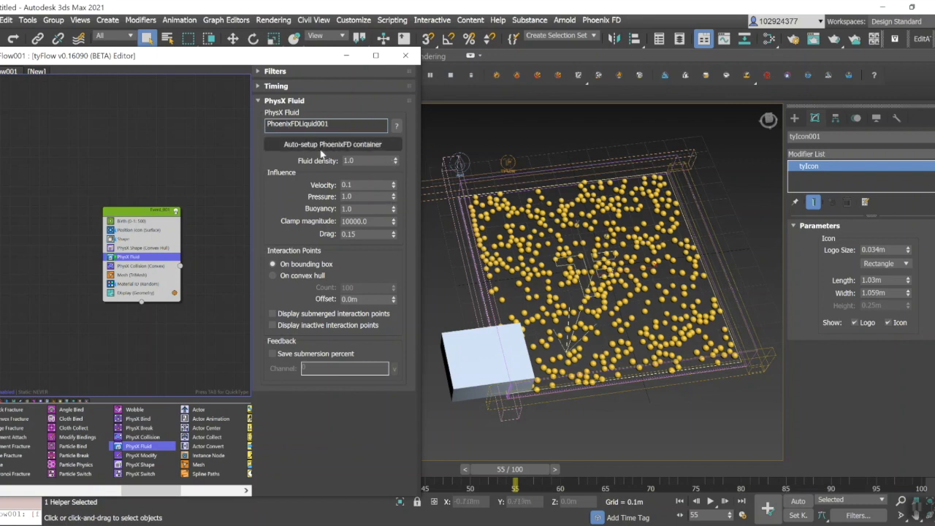
Step: Run the PhysX Fluid operator's auto-setup of the PhoenixFD container and accept the proposed changes
left_click(364, 147)
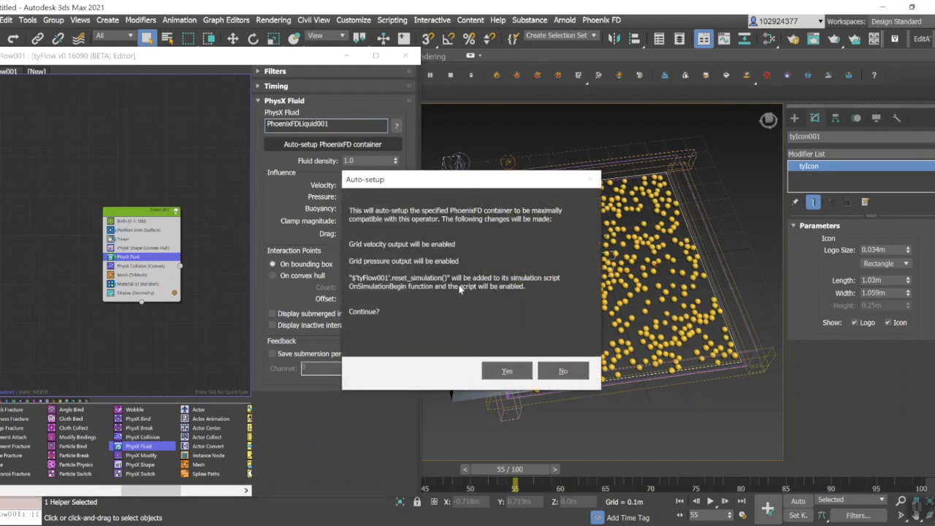
left_click_drag(447, 180, 309, 162)
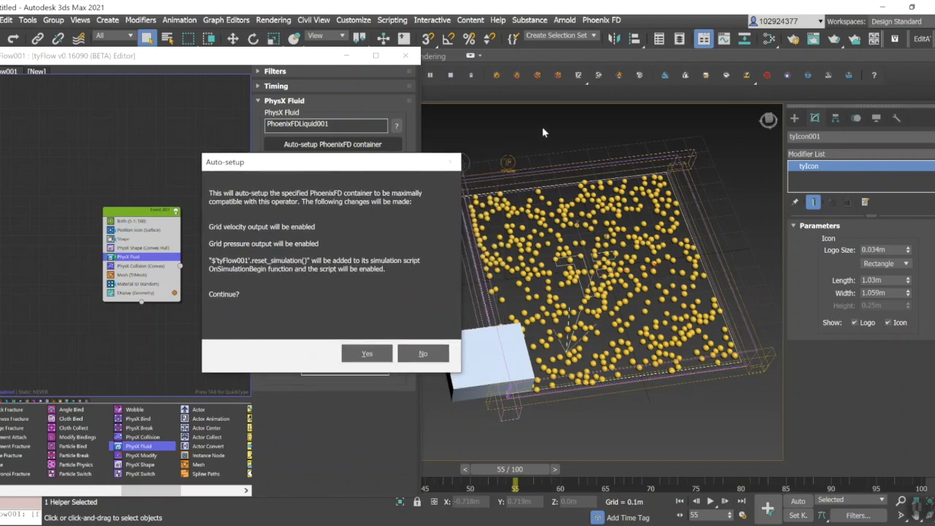
mouse_move(409, 168)
left_mouse_down()
mouse_move(365, 164)
mouse_move(398, 164)
left_mouse_up()
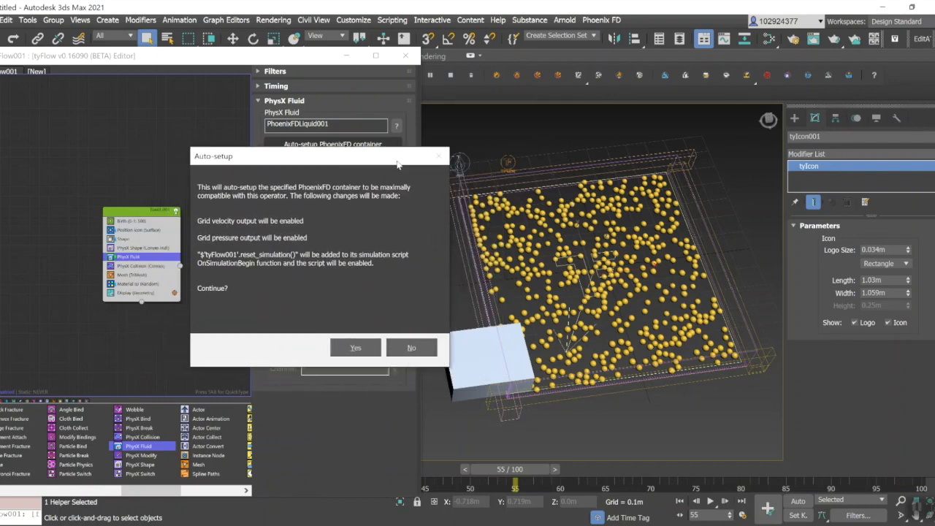
left_click(357, 348)
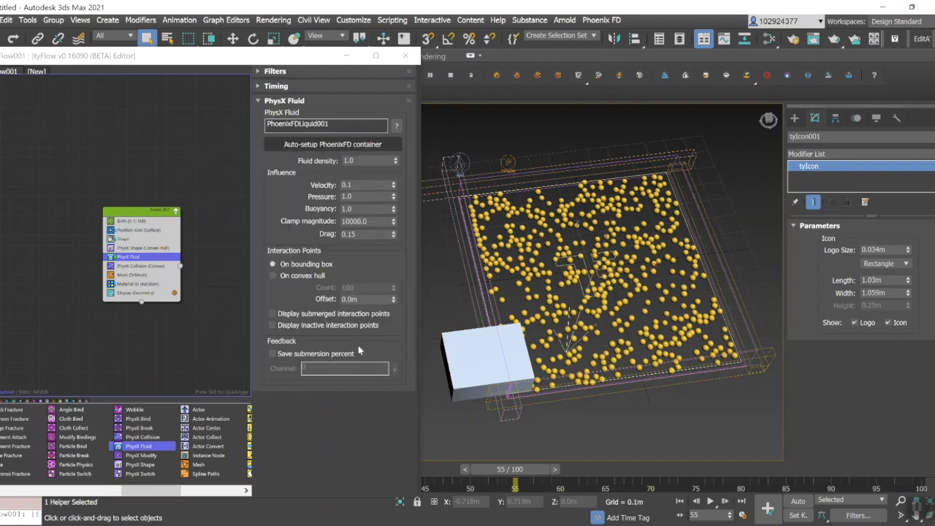
Step: Close the tyFlow editor, run the Phoenix FD liquid simulation and view the result from the opposite side
left_click_drag(205, 65, 263, 56)
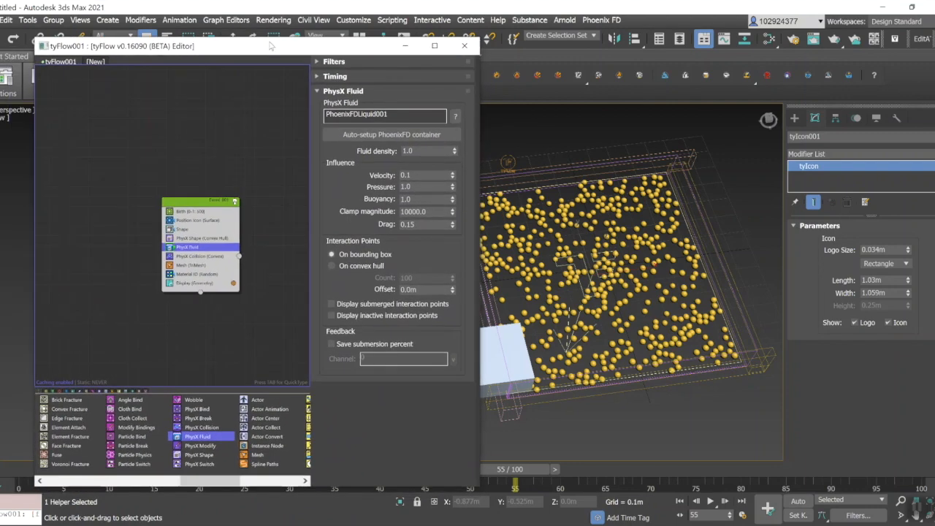
left_click(463, 48)
left_click(296, 356)
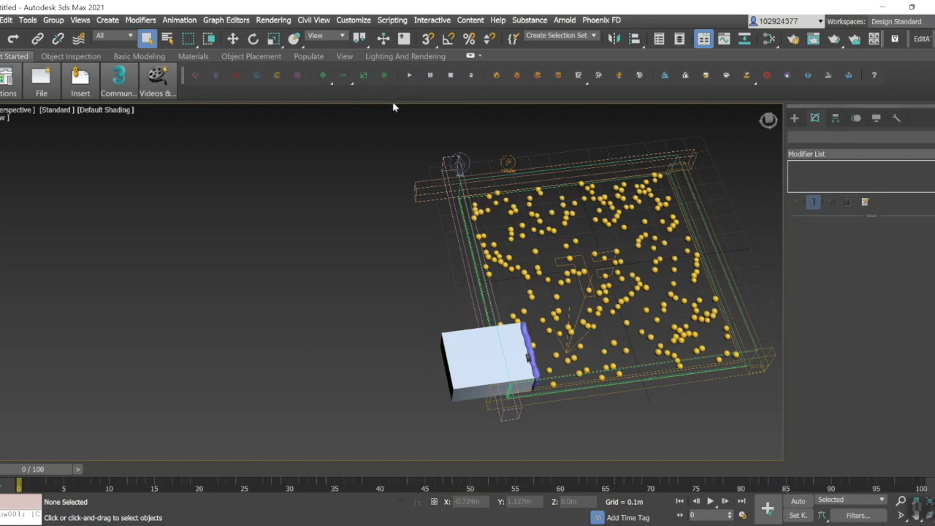
left_click(410, 76)
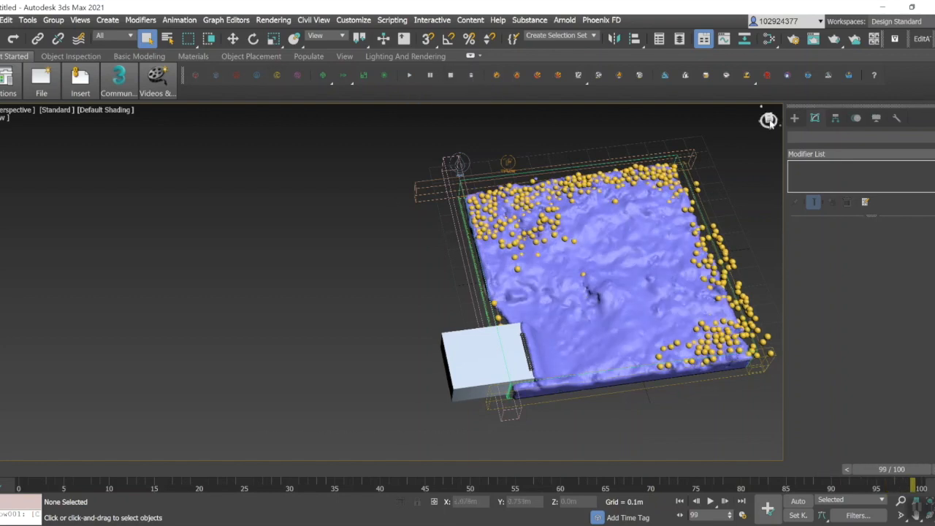
left_click_drag(763, 119, 592, 275)
mouse_move(592, 275)
middle_mouse_down("alt")
mouse_move(593, 241)
mouse_move(593, 274)
mouse_move(632, 278)
mouse_move(632, 257)
mouse_move(592, 275)
middle_mouse_up("alt")
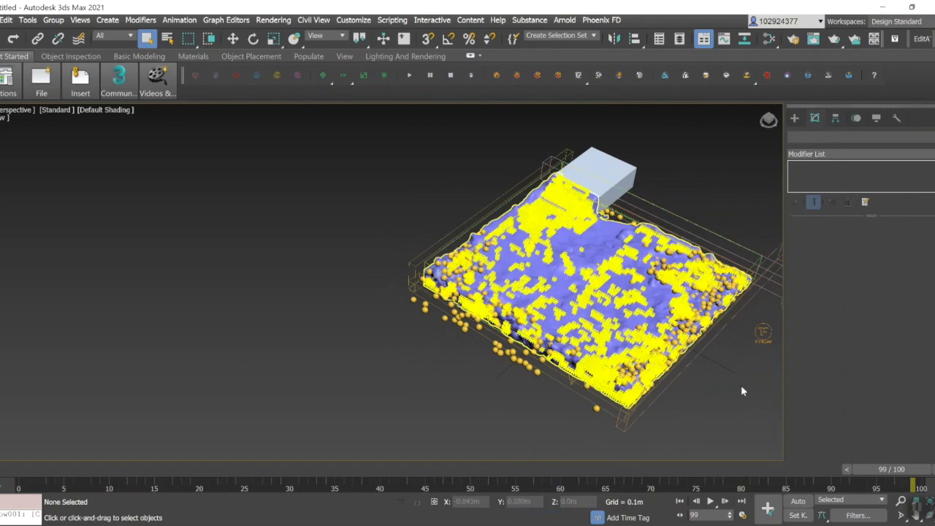
Step: Reopen the editor of tyFlow001 and set the PhysX Fluid operator's Velocity influence to 0.5
left_click(762, 332)
left_click(860, 256)
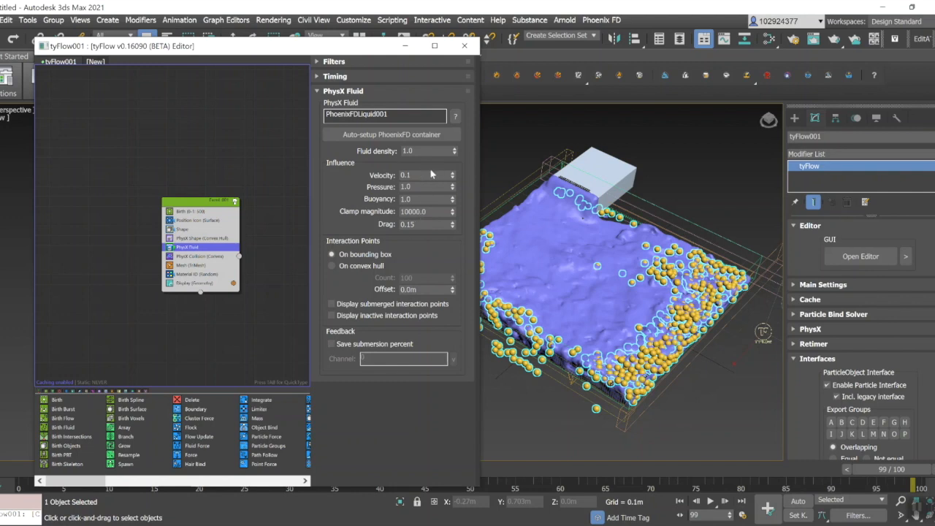
left_click(424, 176)
key("Tab")
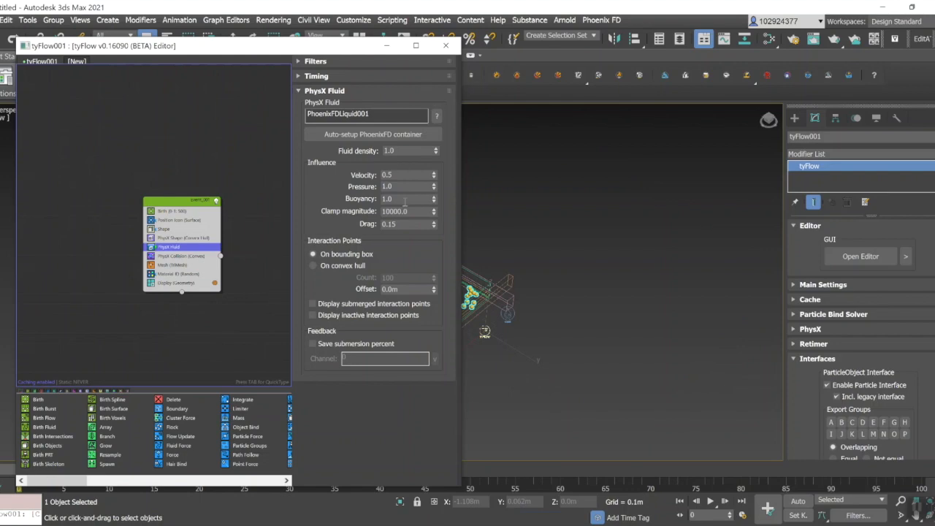
Step: Close the tyFlow editor and view the spheres and liquid emitter at frame 0 from a low side angle
left_click(445, 49)
left_click(554, 225)
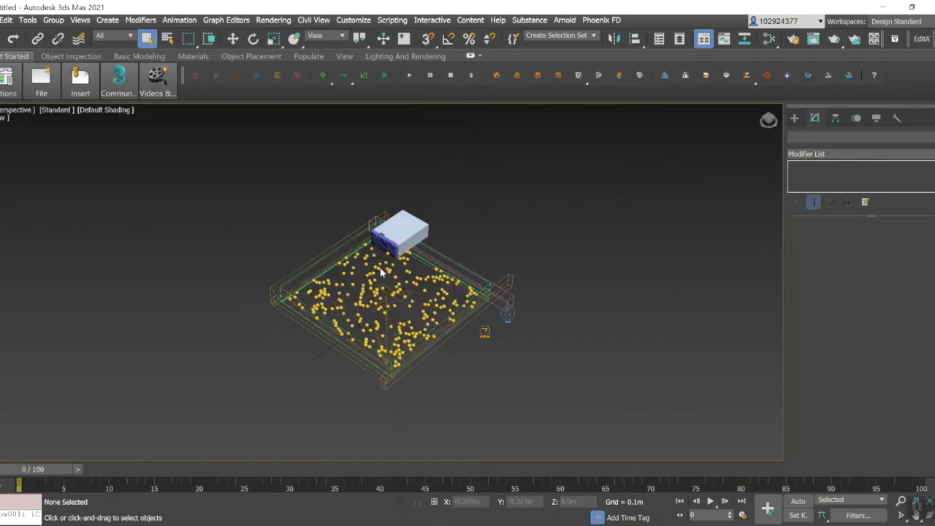
left_click_drag(768, 121, 768, 113)
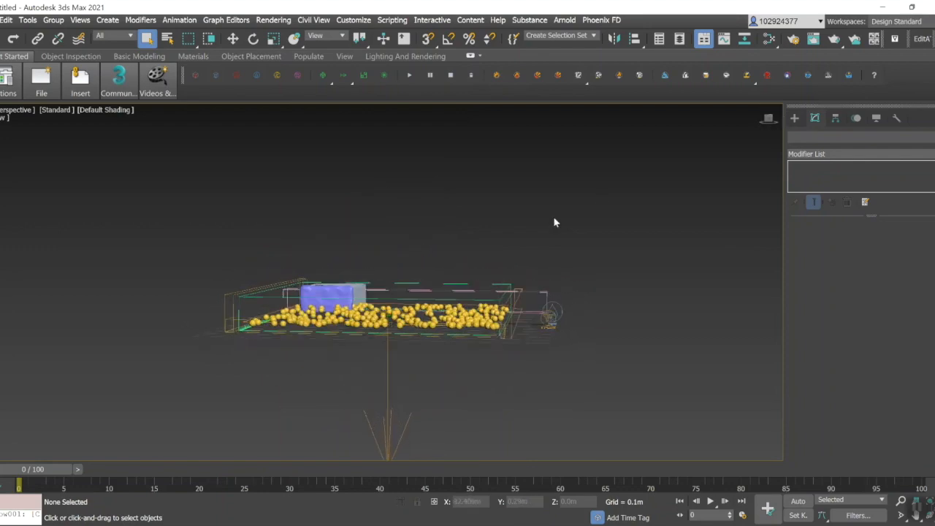
scroll(379, 303, "up", 3)
left_click_drag(768, 117, 769, 122)
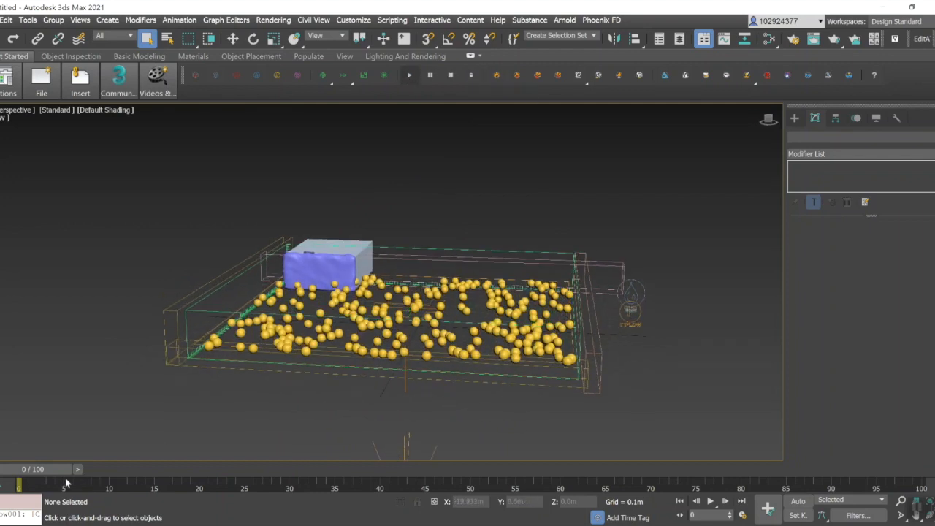